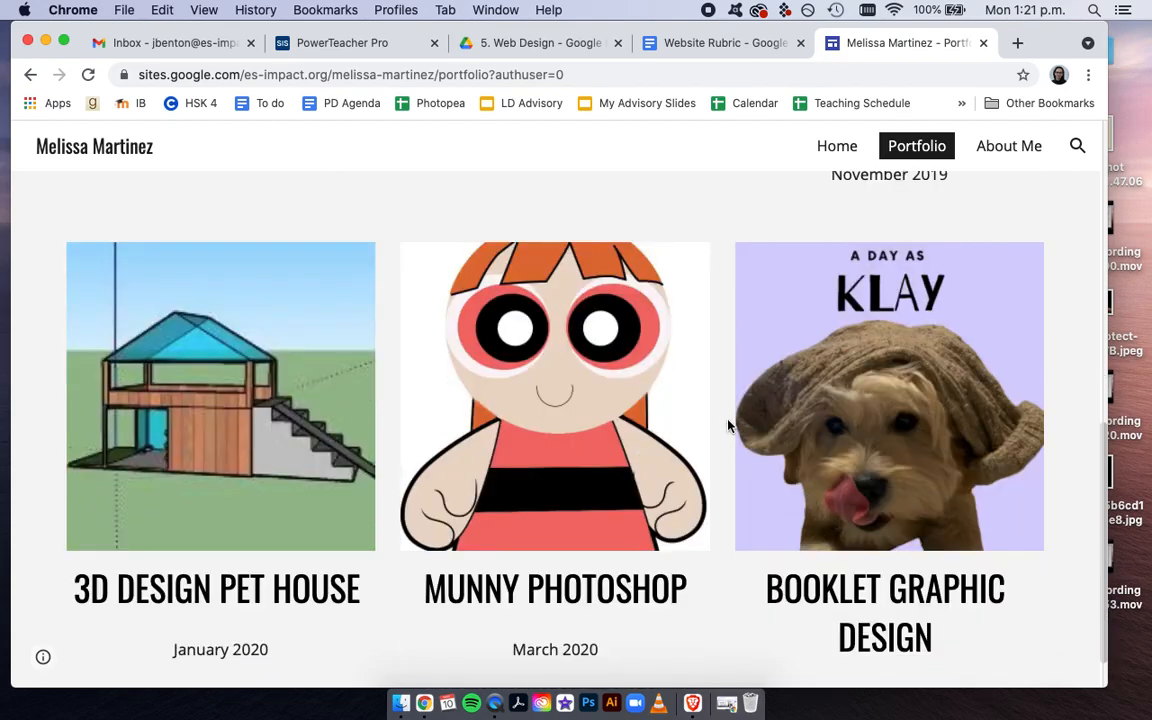
View the About Me page of the example portfolio site, and close the site
scroll(727, 427, "up", 7)
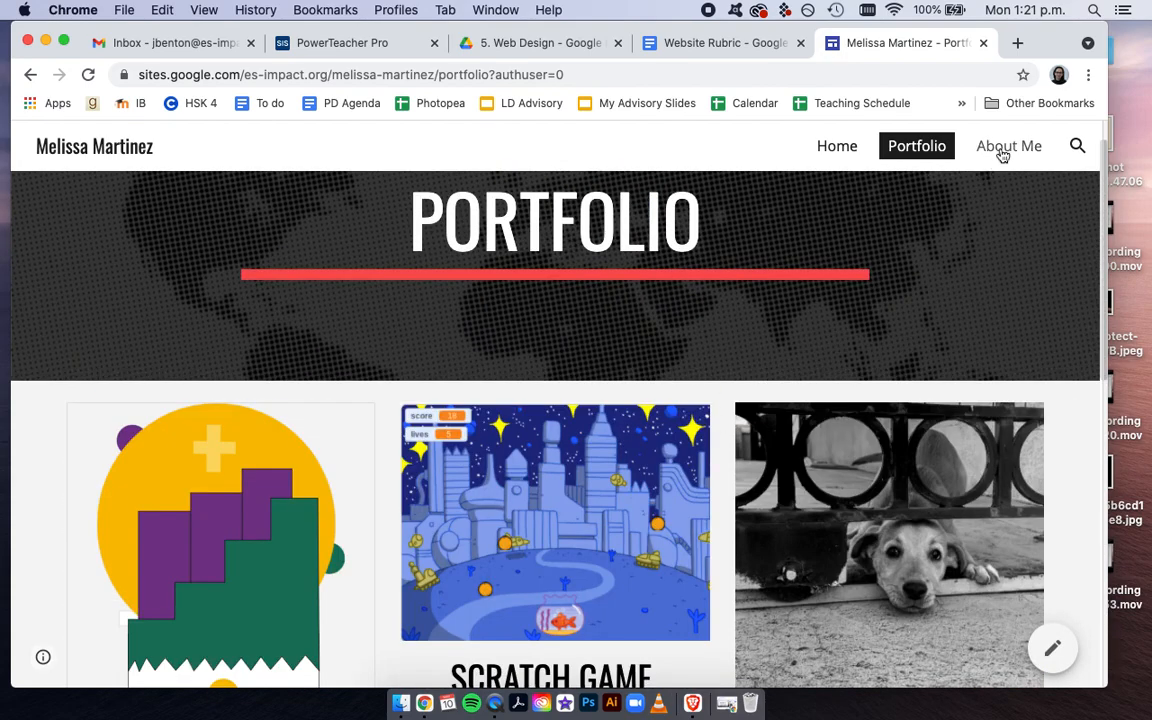
left_click(1003, 152)
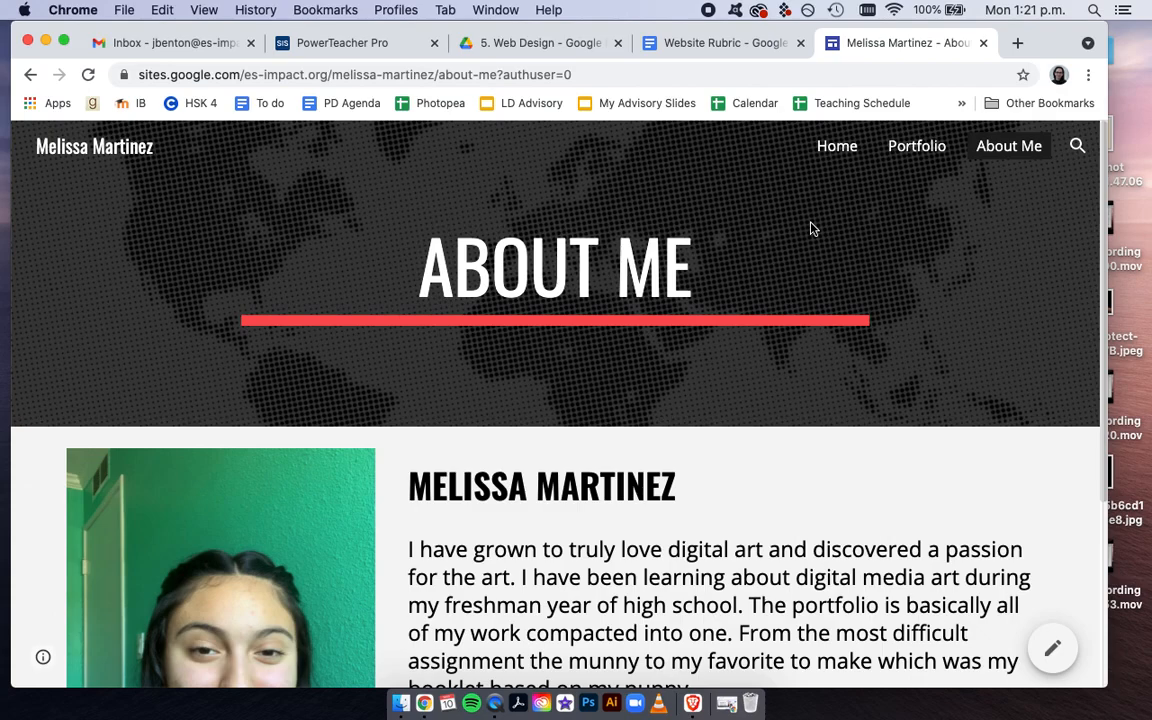
left_click(984, 44)
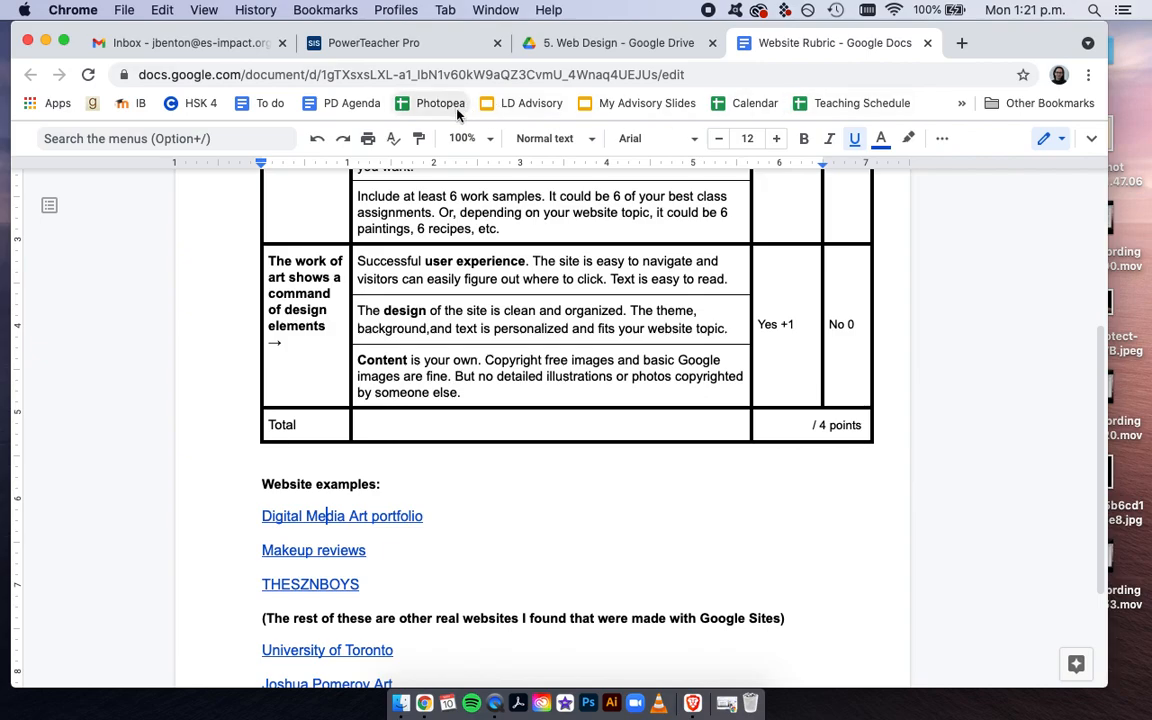
Switch from Gmail to Google Sites and create a new blank site
left_click(187, 45)
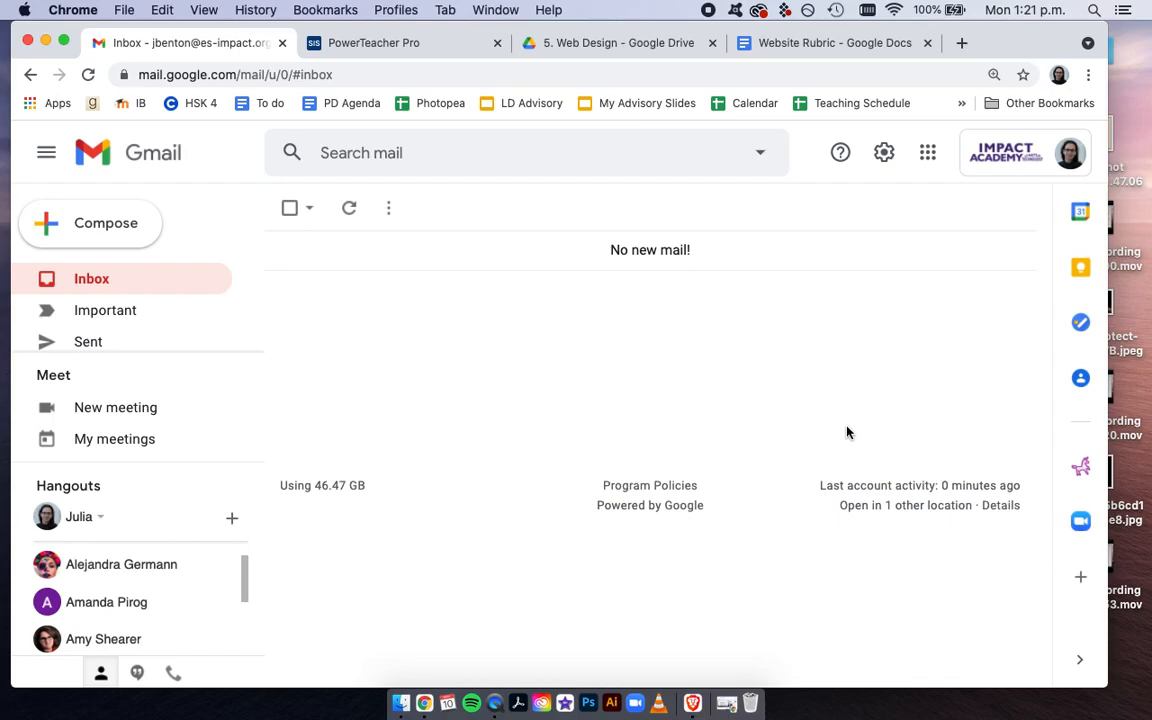
left_click(927, 155)
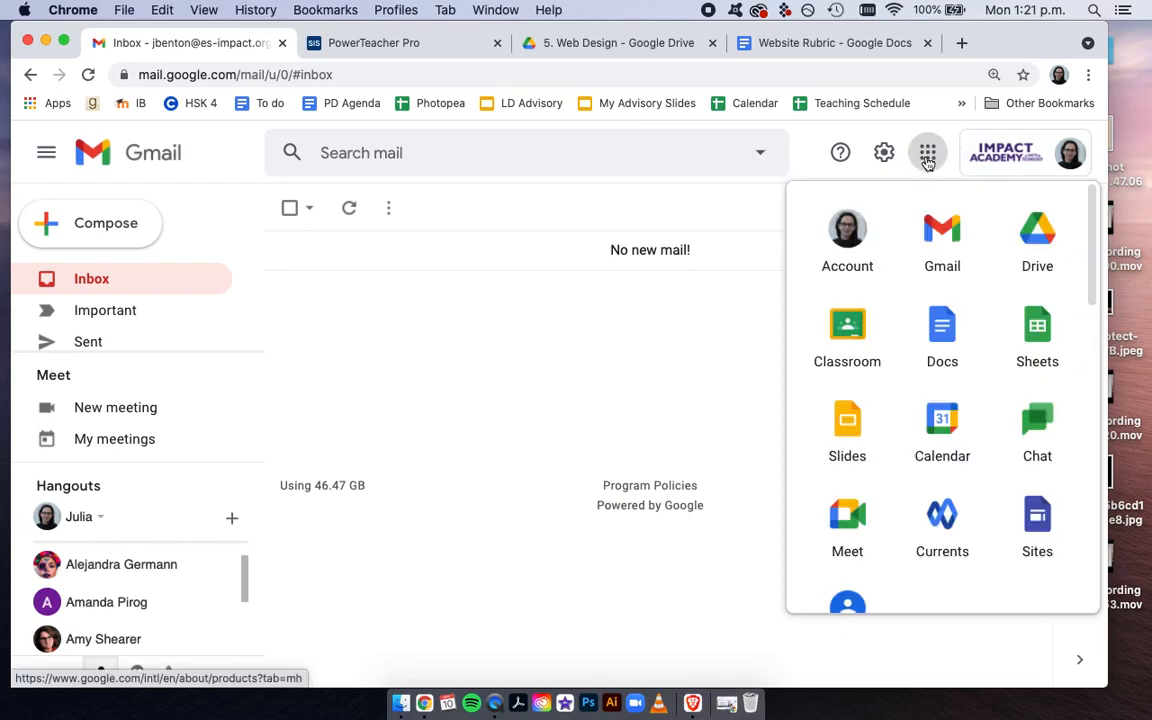
left_click(1037, 535)
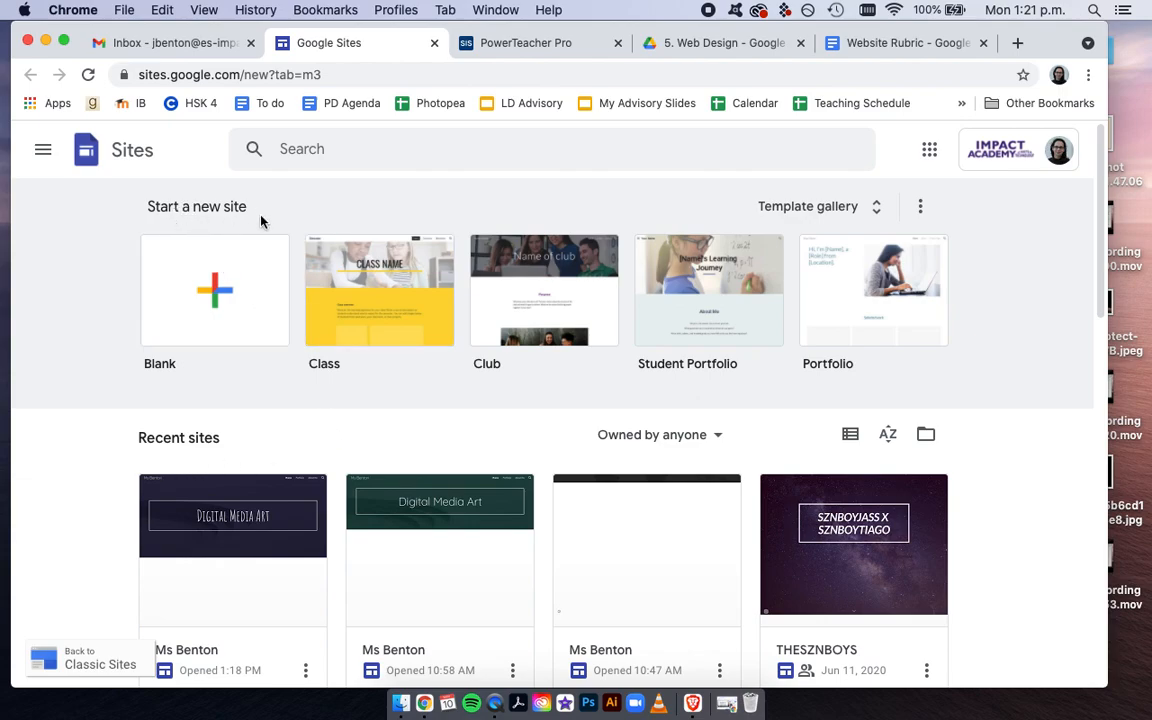
left_click(217, 296)
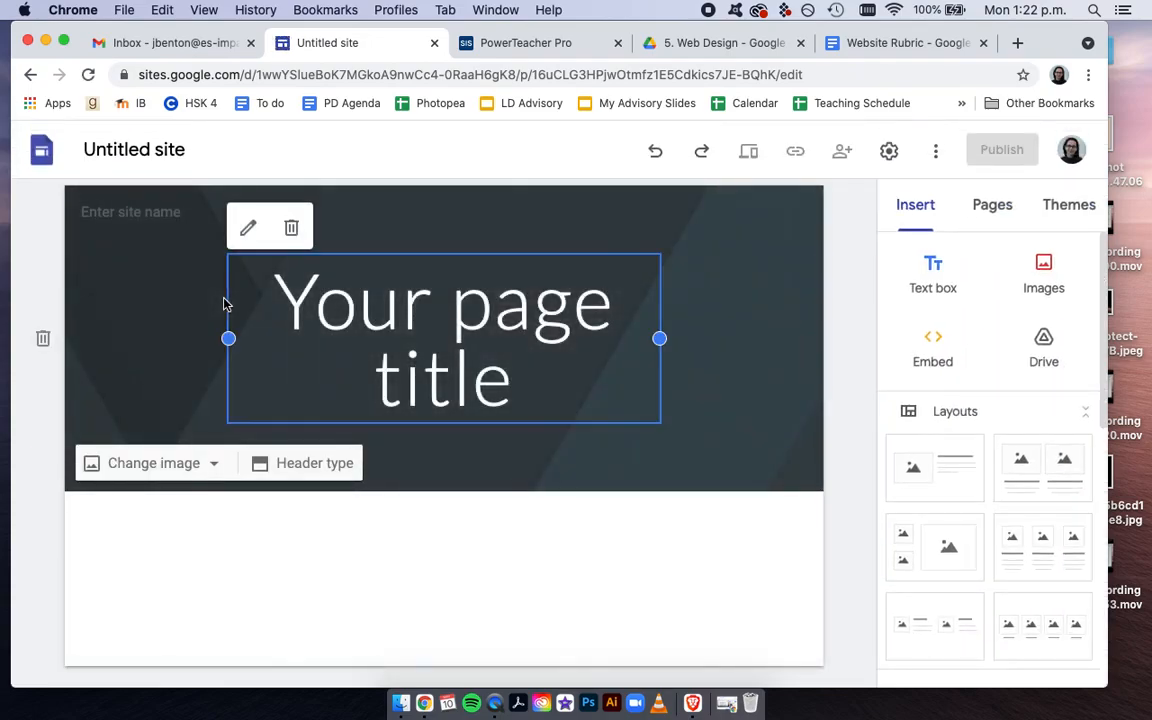
Rename the untitled site document with the teacher's title and surname
left_click(127, 150)
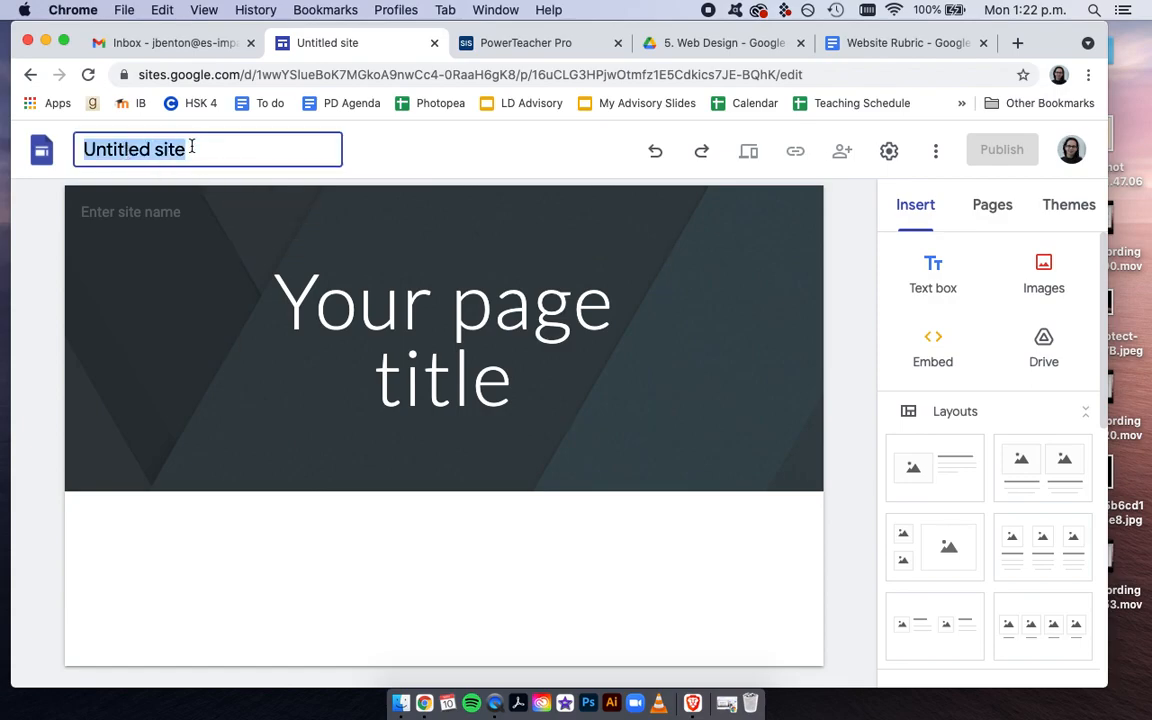
type("Ms")
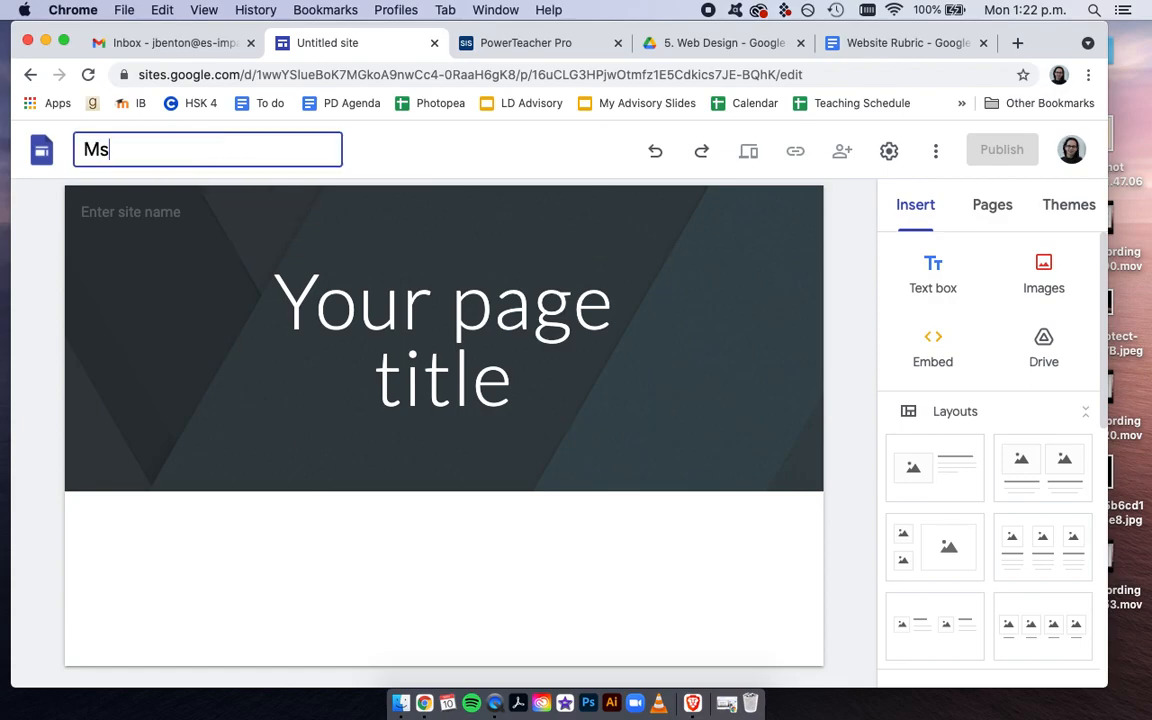
key("Return")
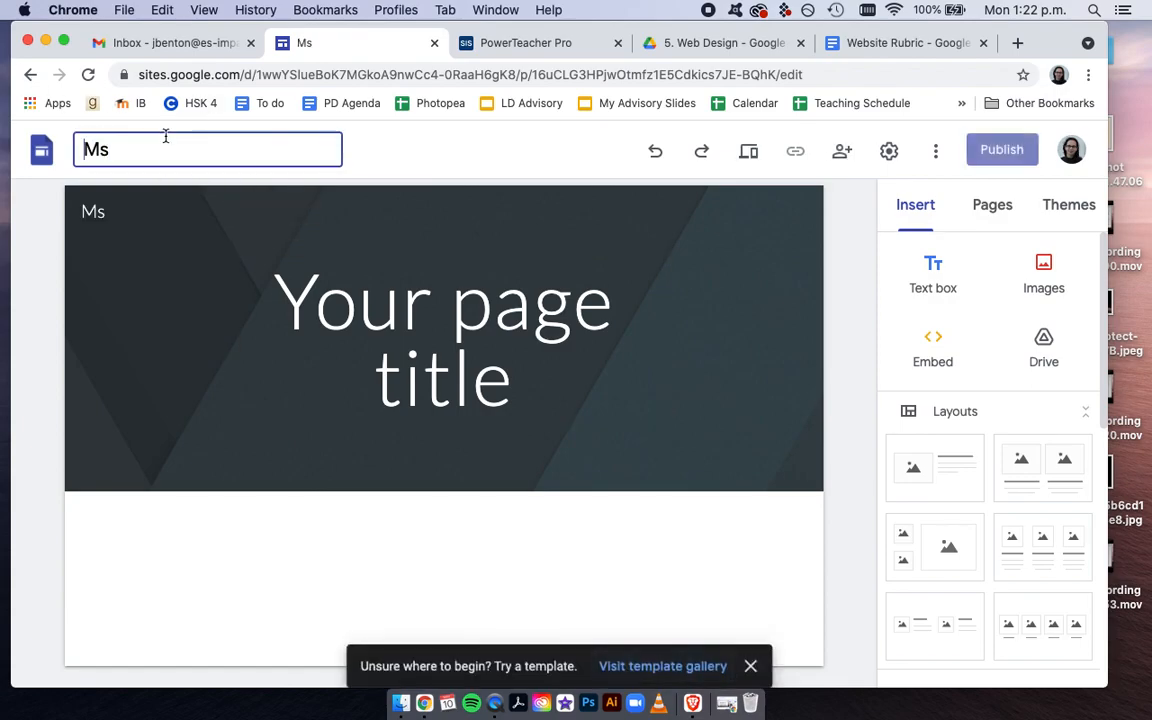
type("Ben")
key("BackSpace")
type("enton")
key("Return")
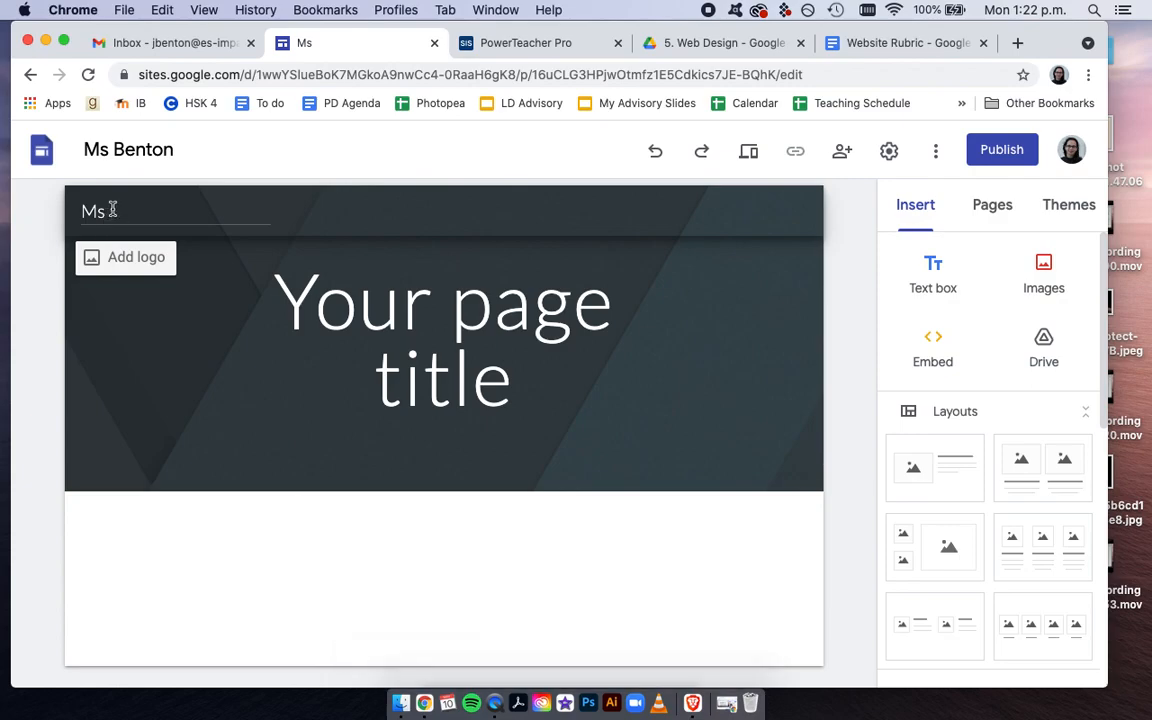
Complete the site name in the page header with the teacher's surname
left_click(112, 210)
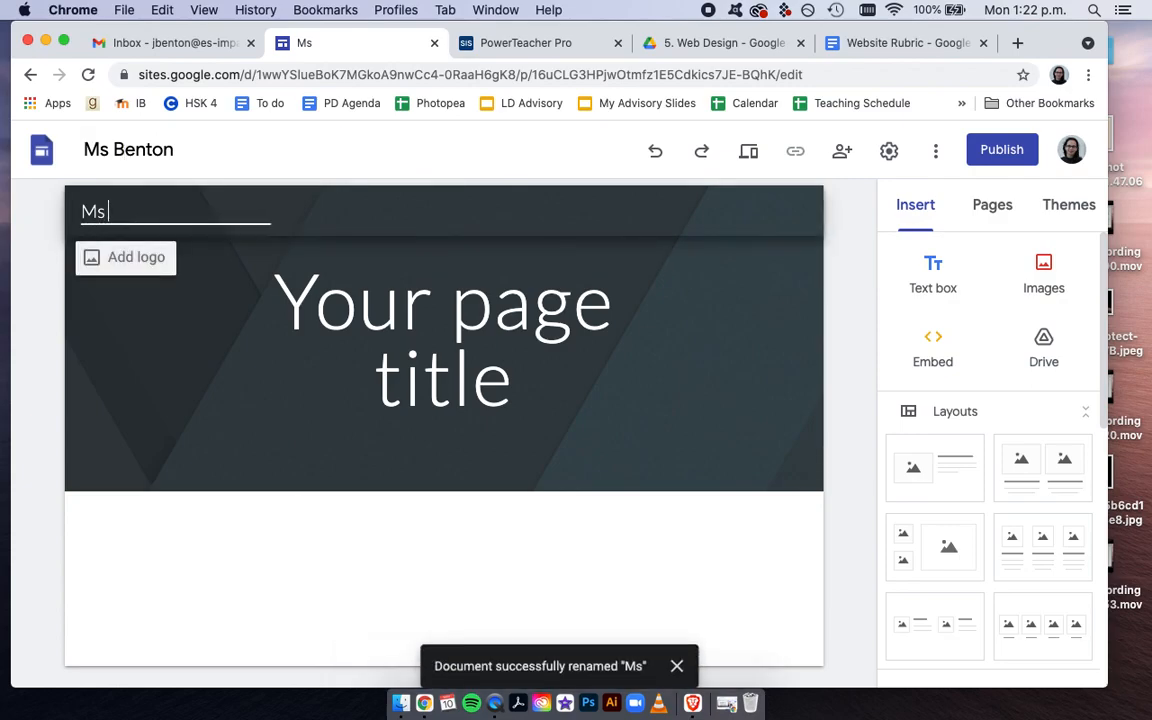
type("Benton")
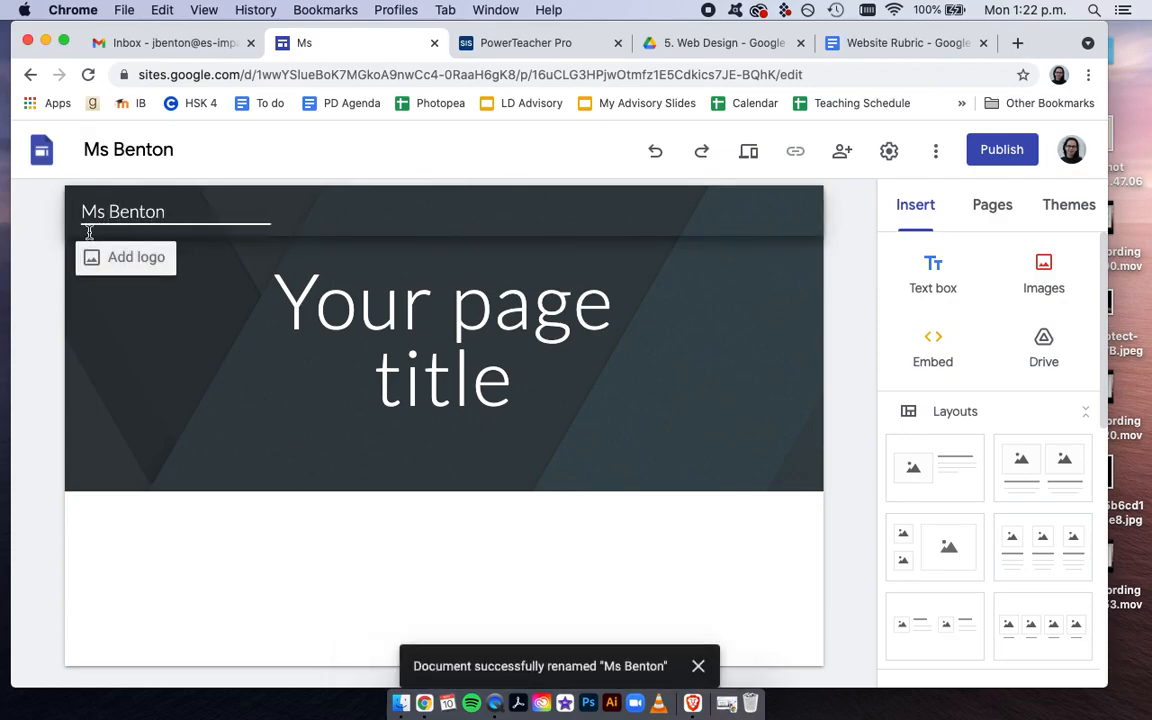
left_click(42, 248)
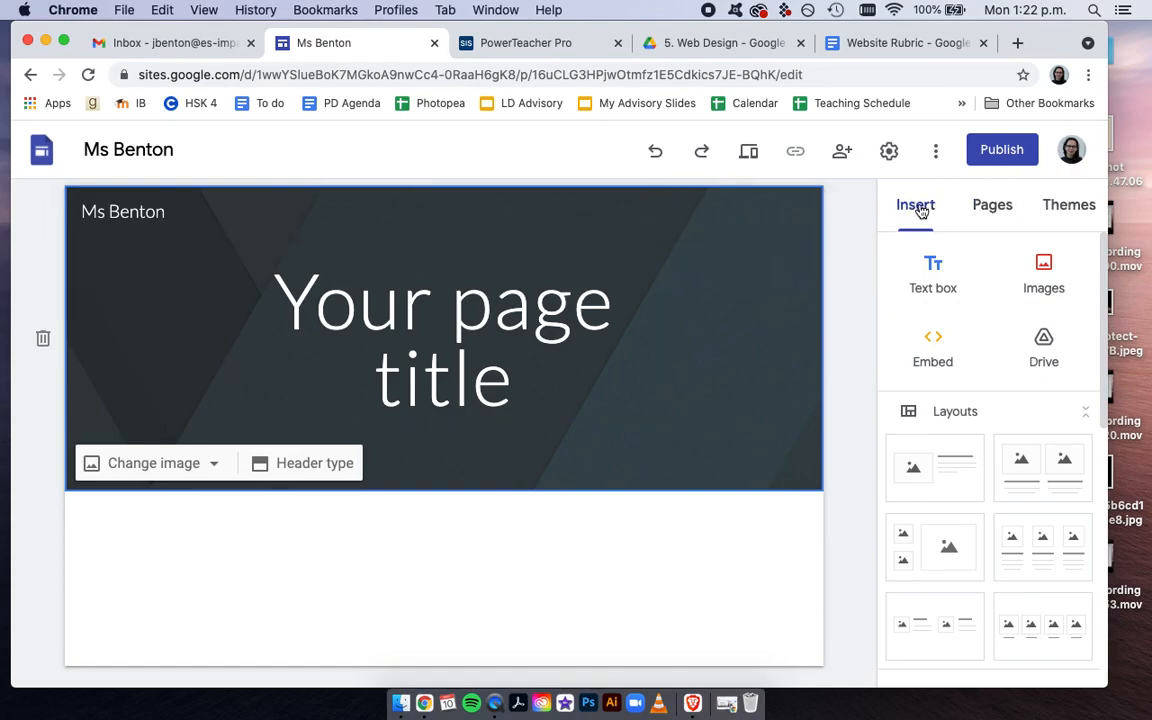
Apply the Level theme to the site with the green colour and the Narrow font style
left_click(1068, 207)
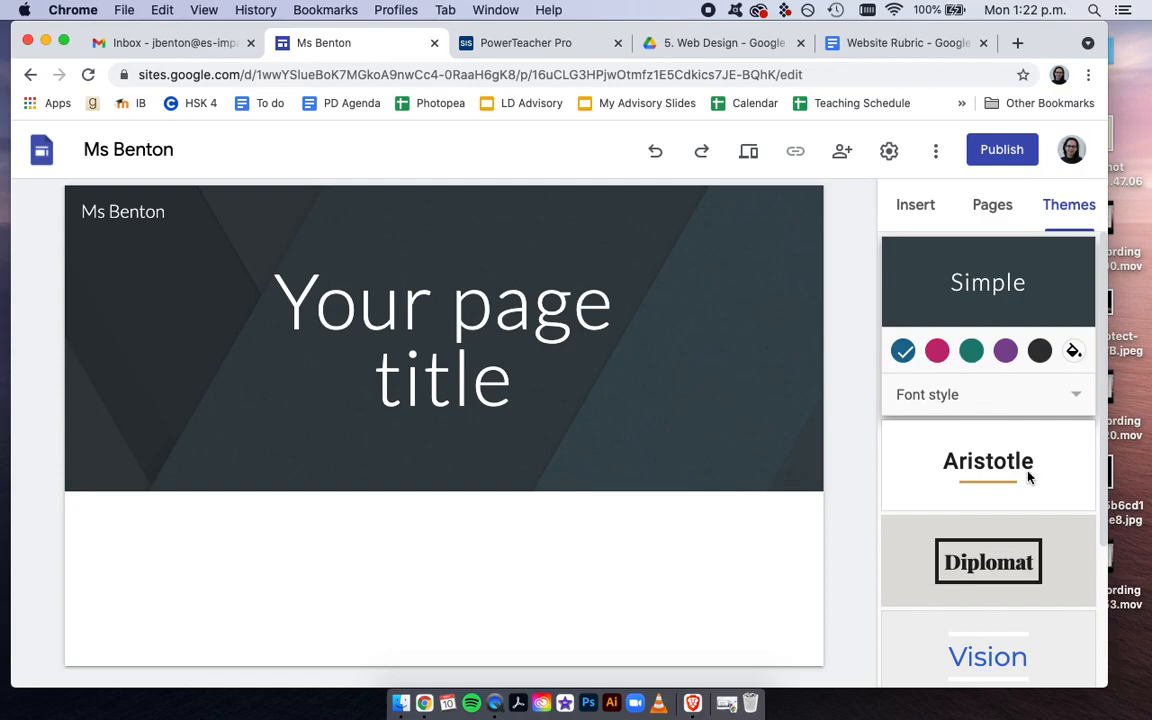
scroll(1028, 477, "down", 4)
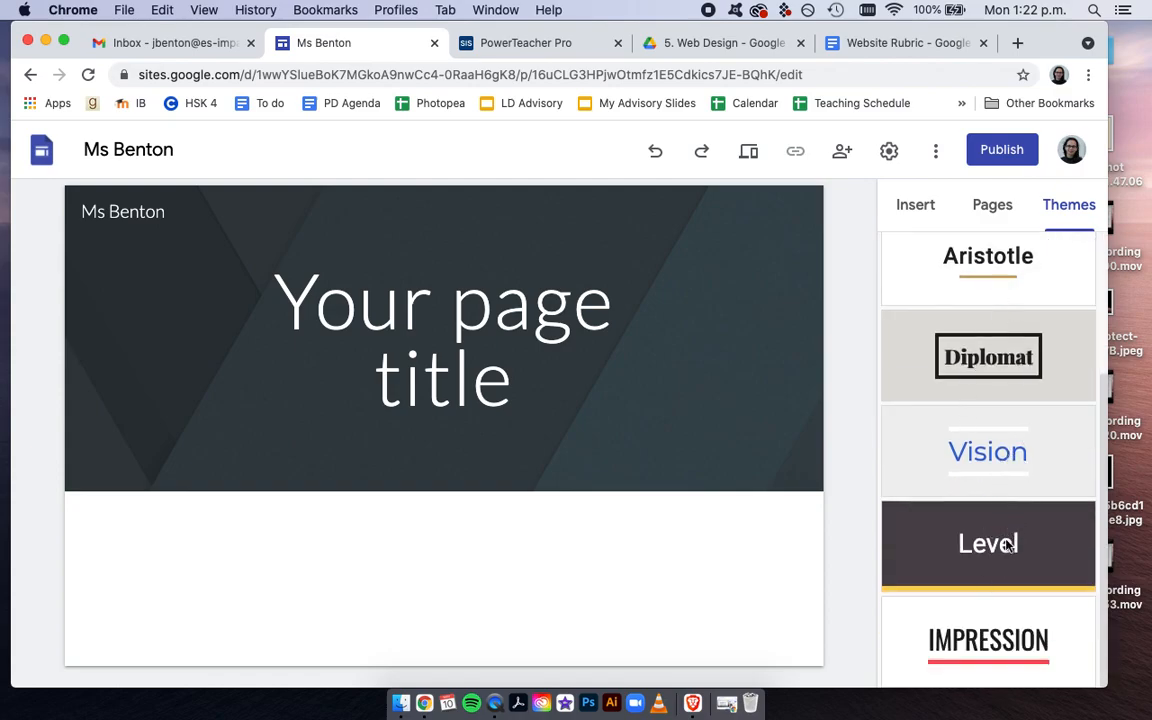
left_click(1008, 545)
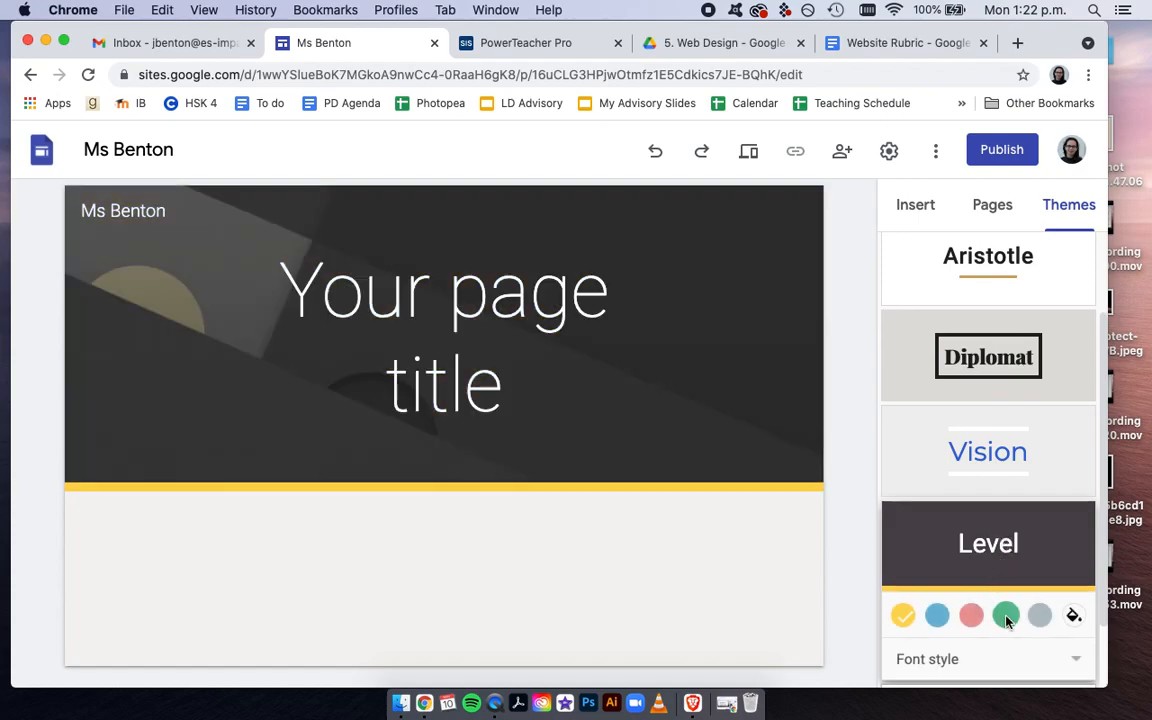
left_click(1039, 616)
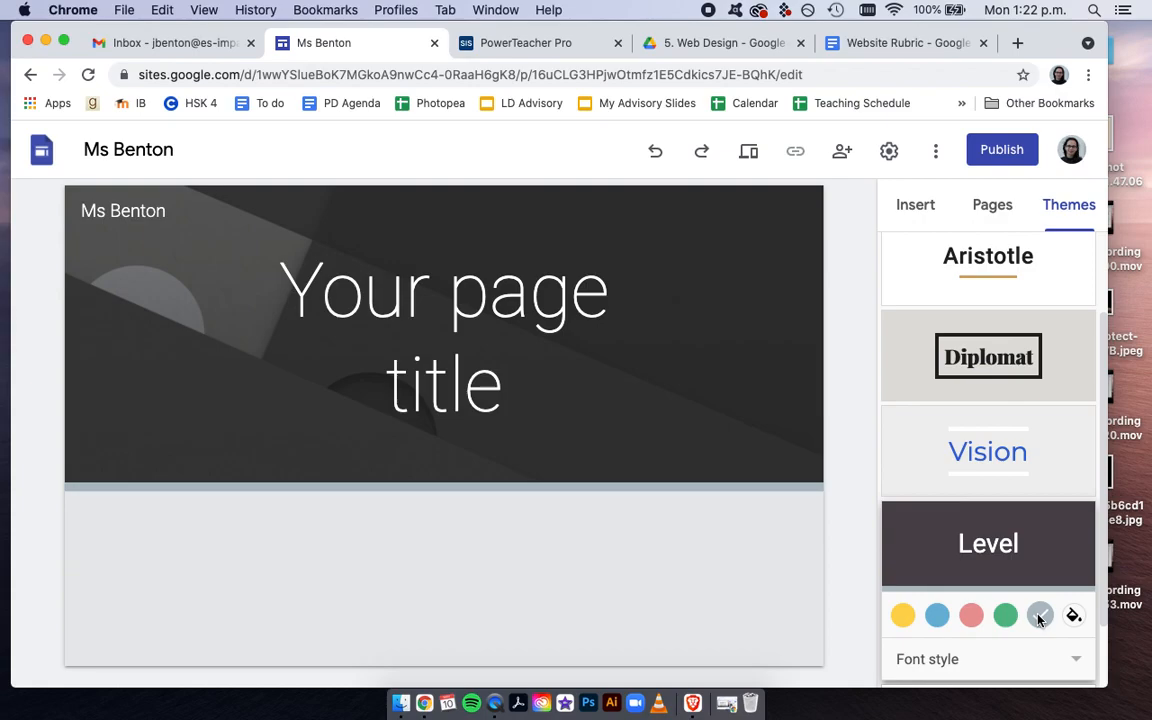
left_click(1006, 617)
left_click(972, 662)
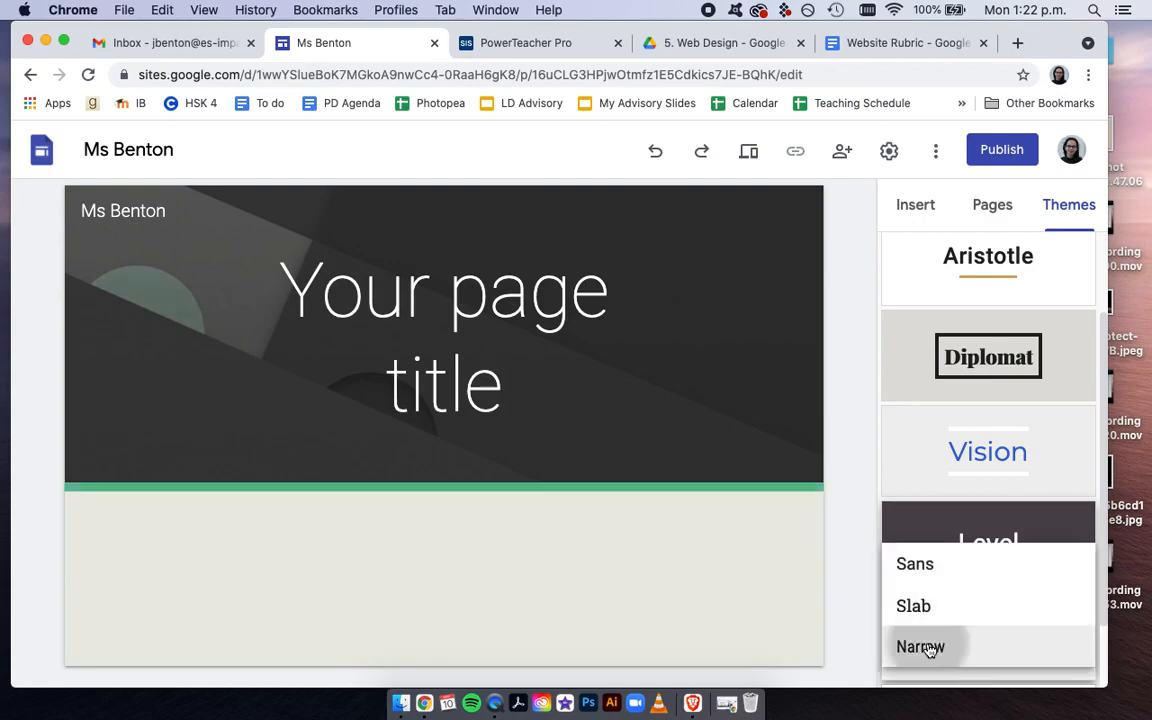
left_click(928, 647)
scroll(894, 616, "up", 1)
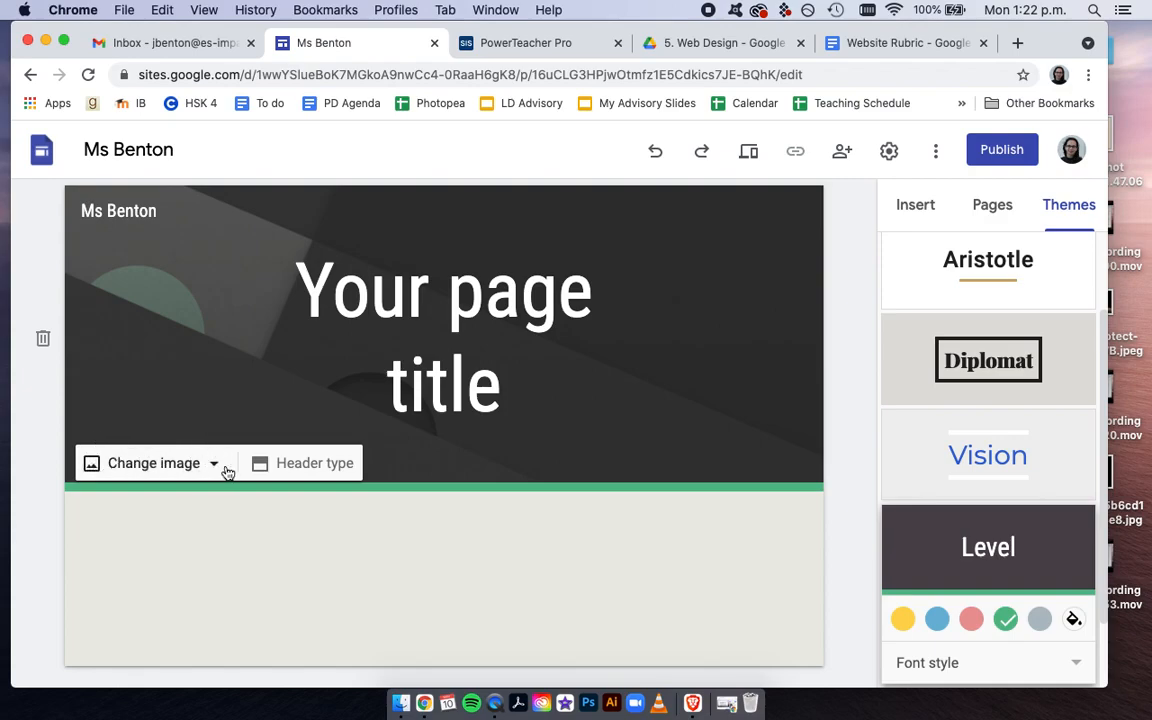
Change the page's header type to Cover
left_click(298, 465)
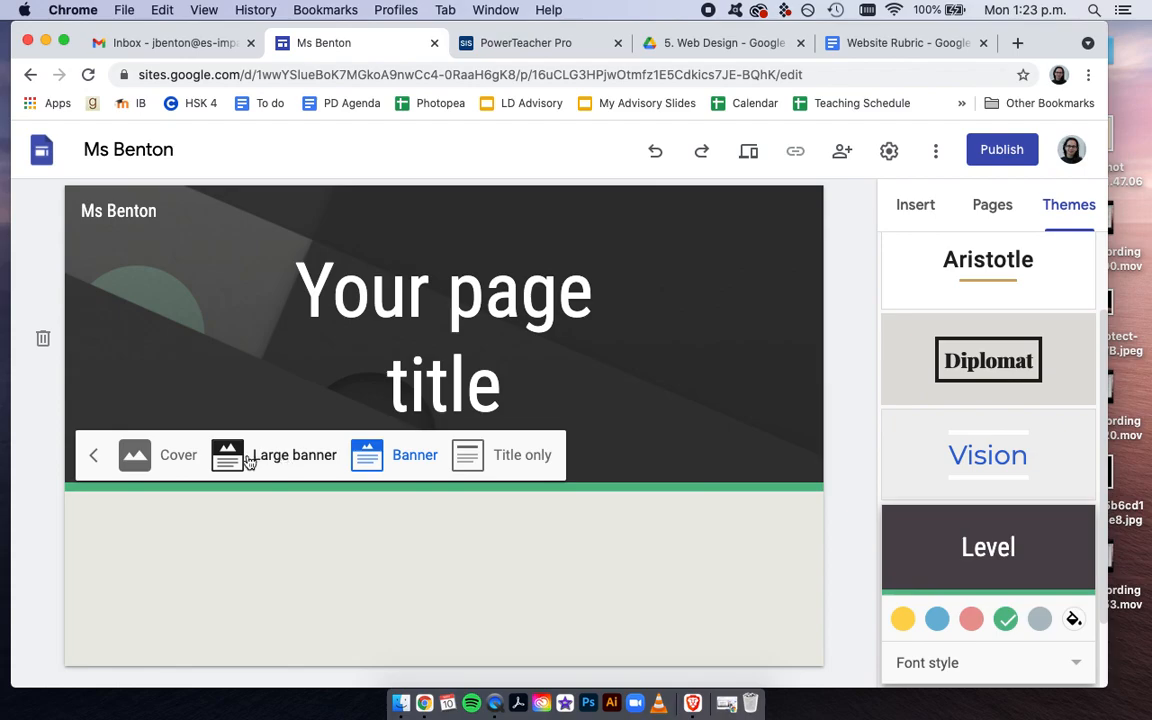
left_click(140, 456)
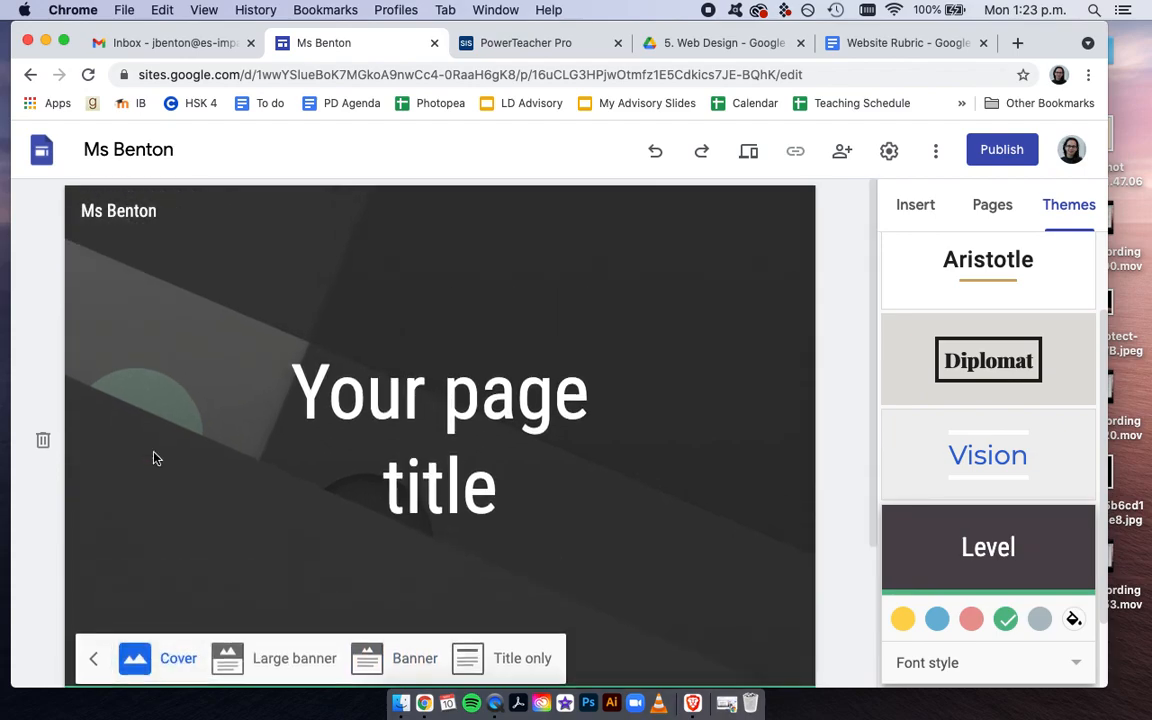
scroll(154, 483, "down", 3)
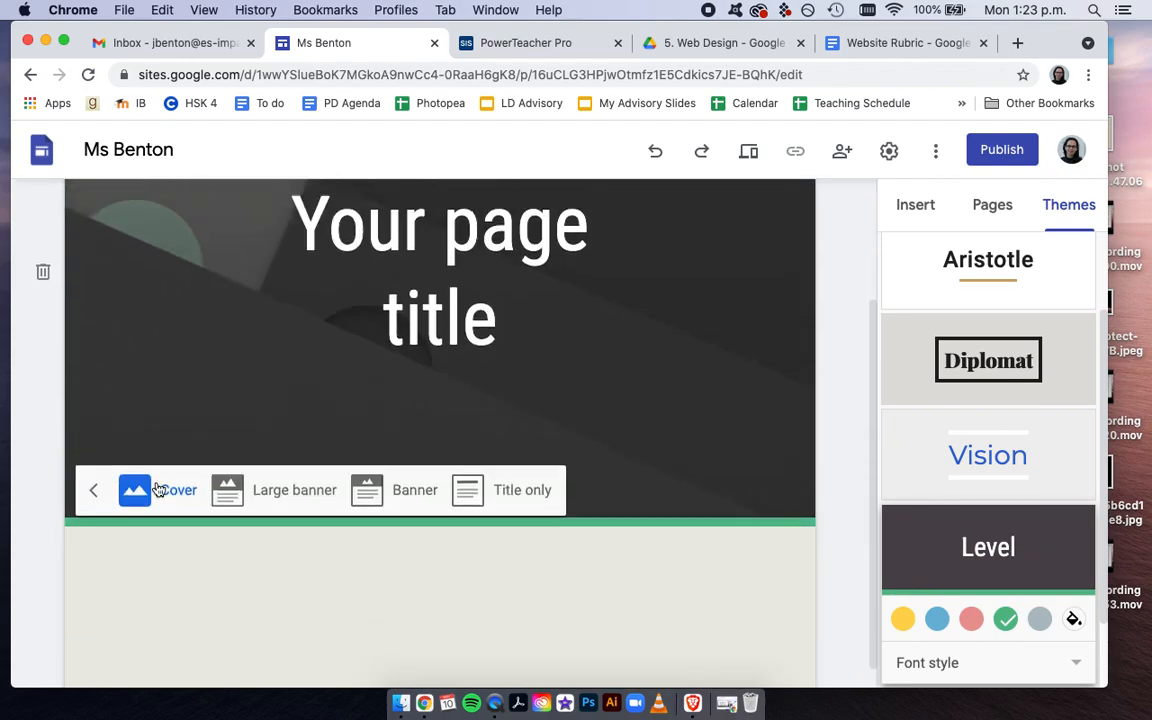
left_click(33, 445)
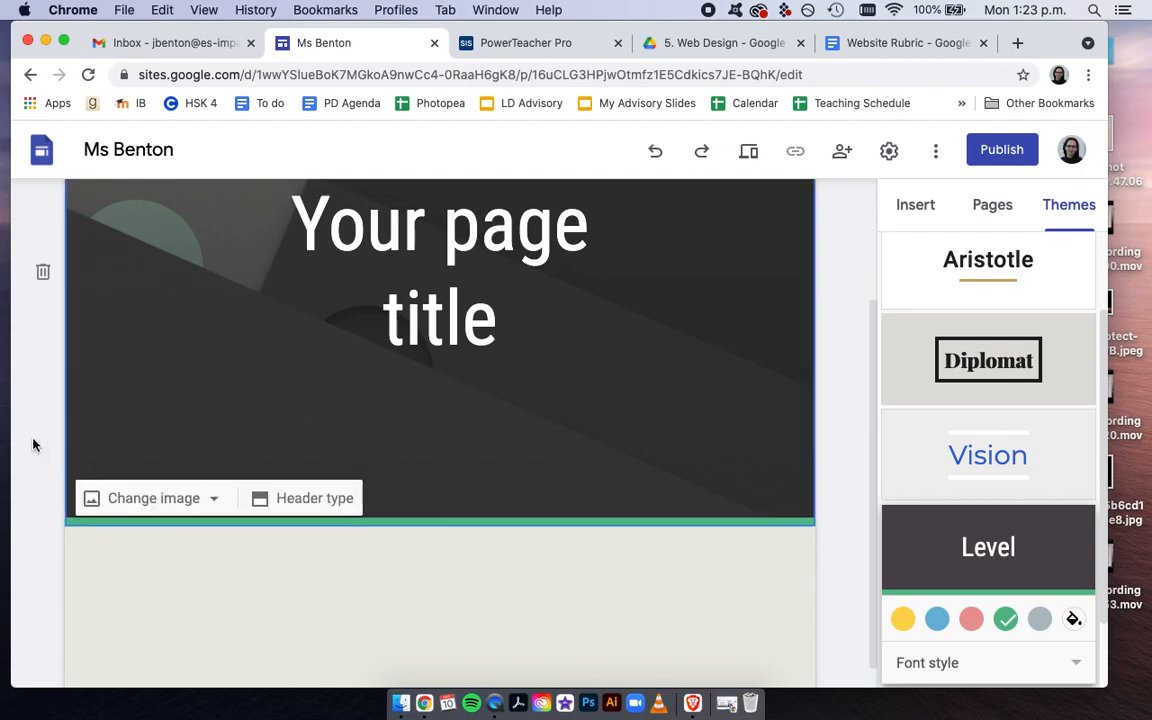
left_click(214, 497)
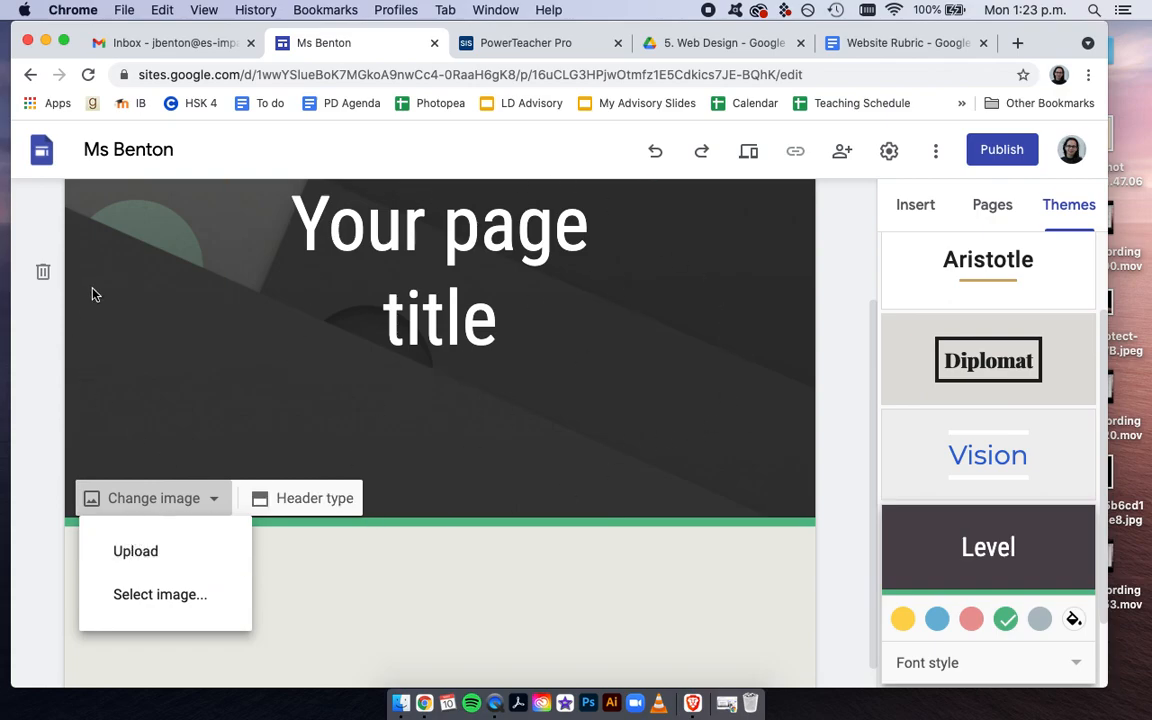
left_click(51, 486)
scroll(123, 535, "down", 1)
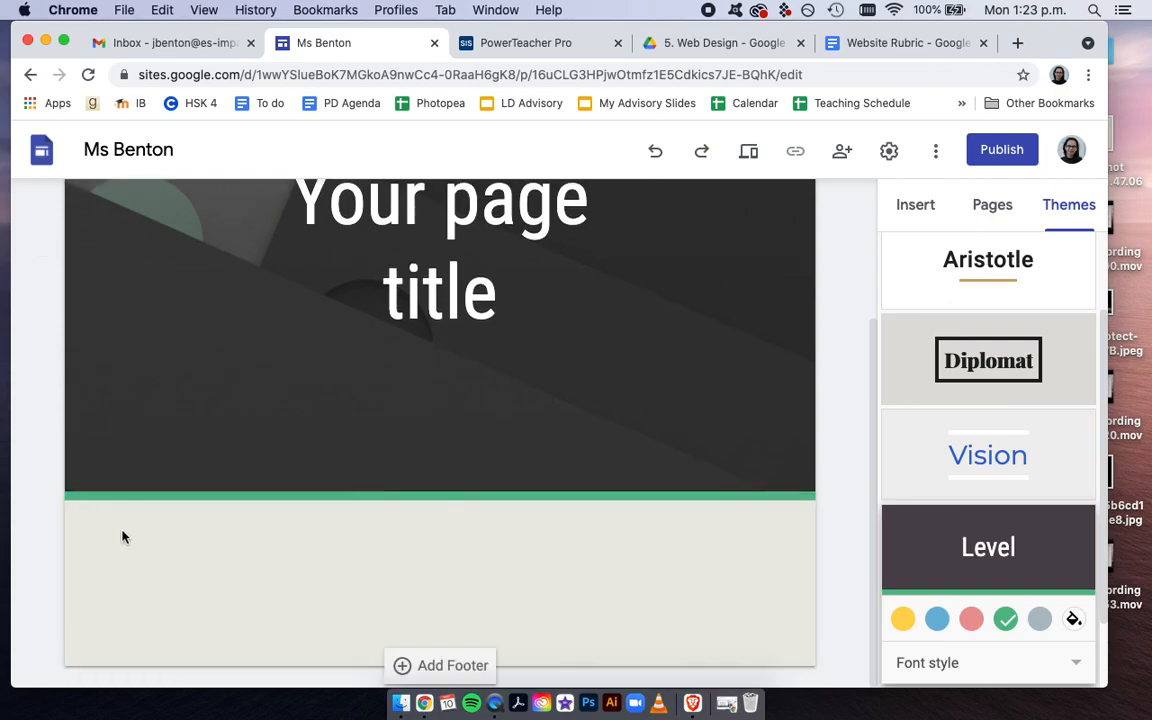
scroll(157, 519, "up", 2)
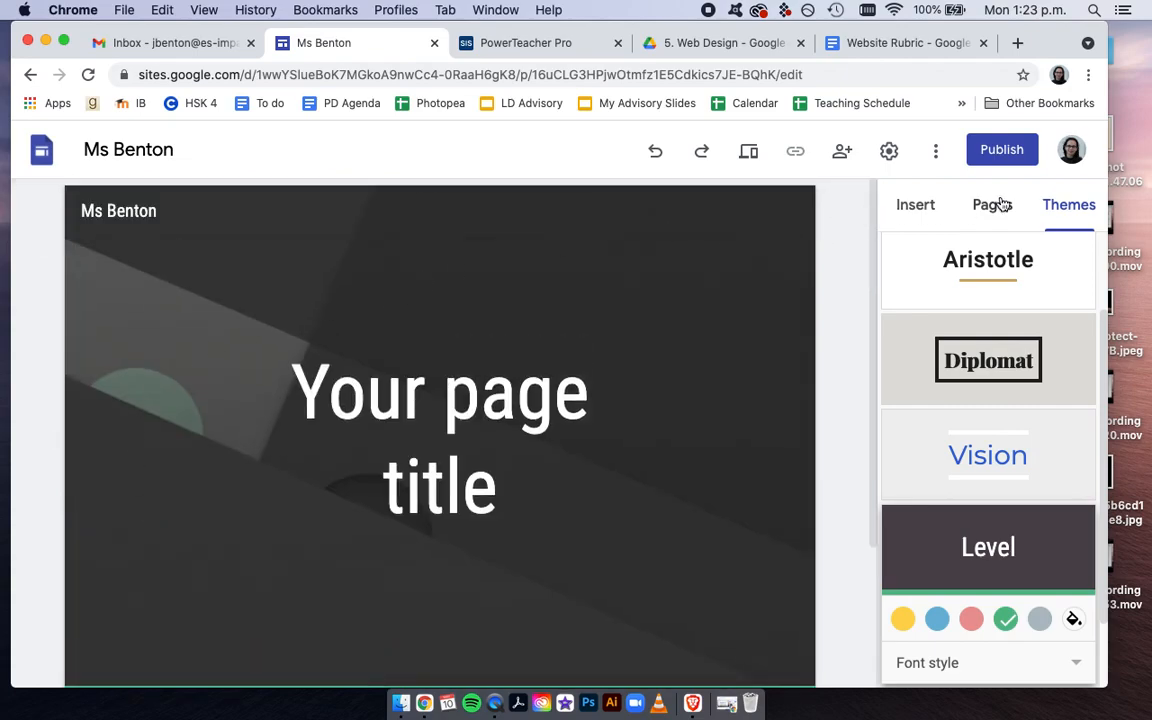
Replace the placeholder page title with "Digital Media Art" and widen its text box on both sides to fit one line
left_click(443, 413)
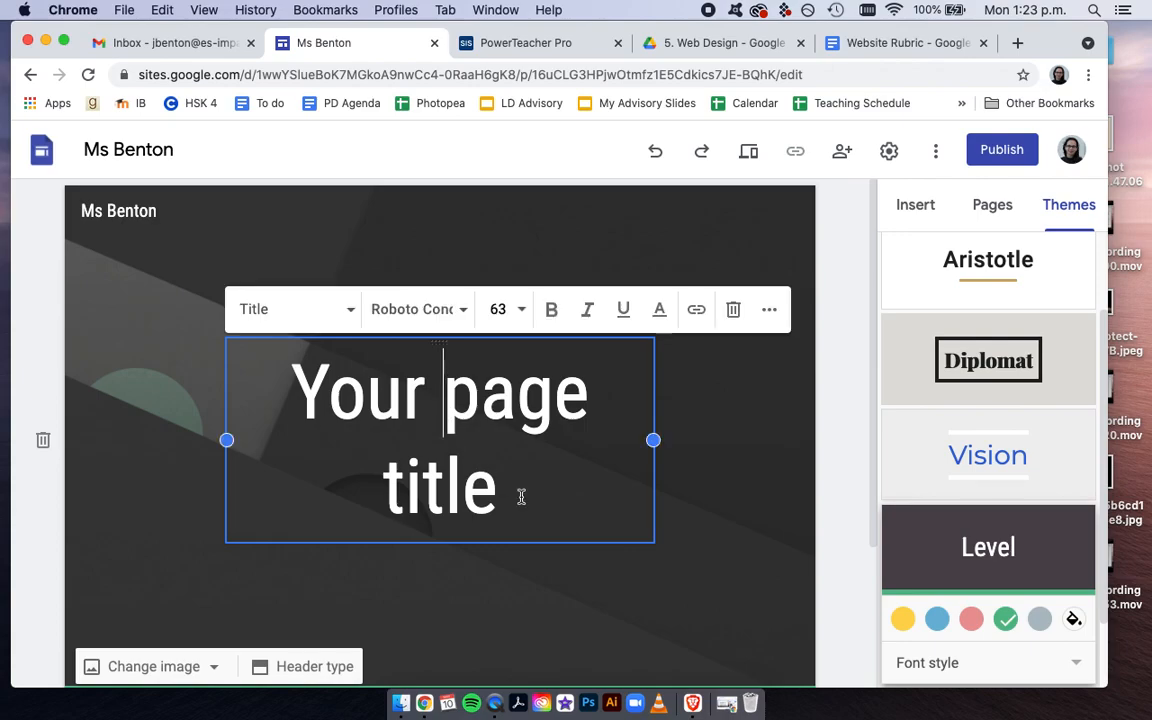
left_click_drag(527, 504, 284, 404)
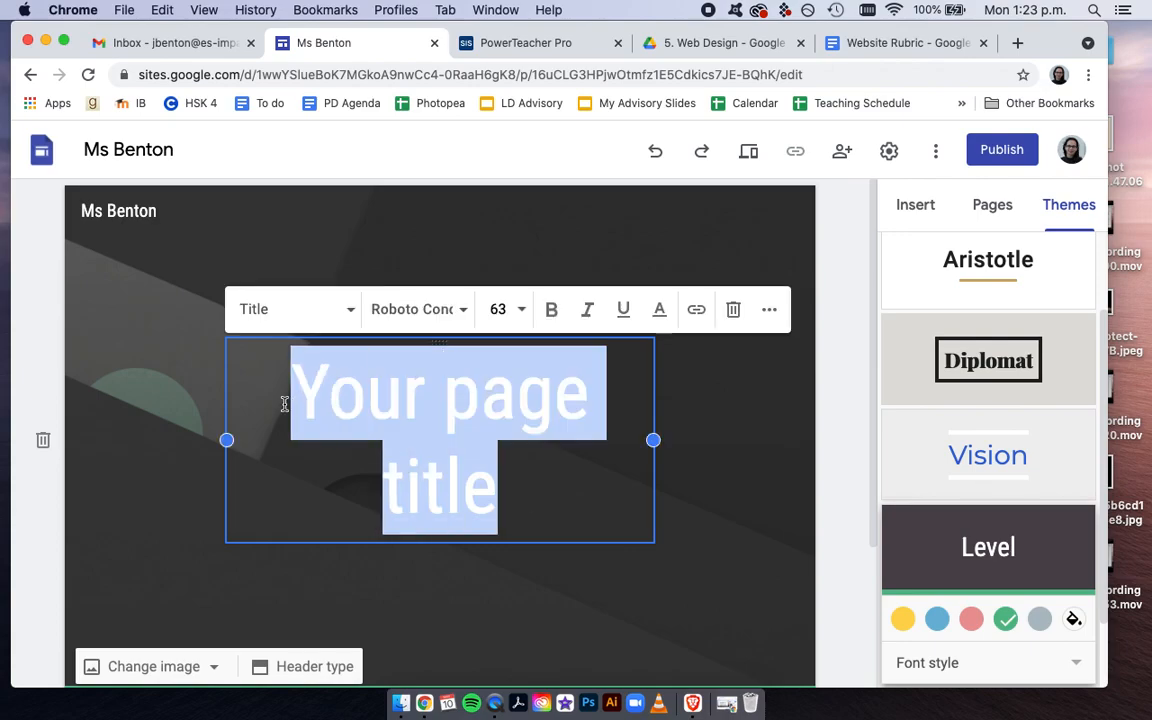
type("Digital MEdi")
key("BackSpace")
key("BackSpace")
key("BackSpace")
type("edia Art")
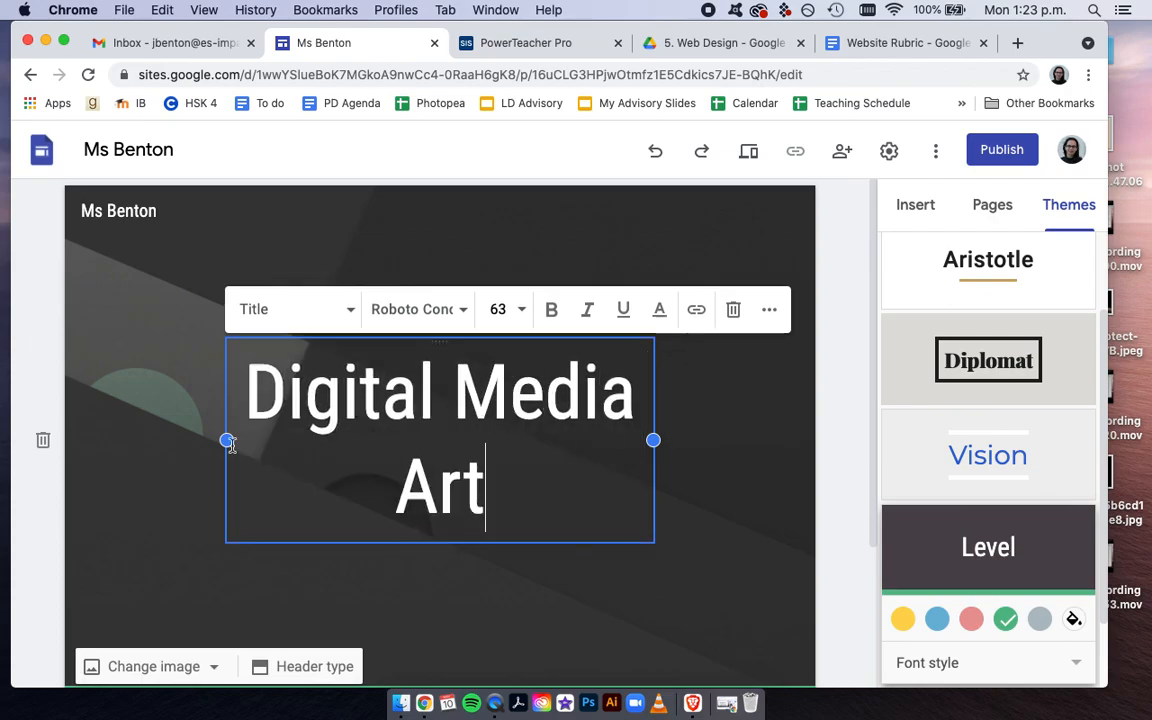
left_click_drag(226, 440, 115, 438)
left_click_drag(653, 440, 786, 432)
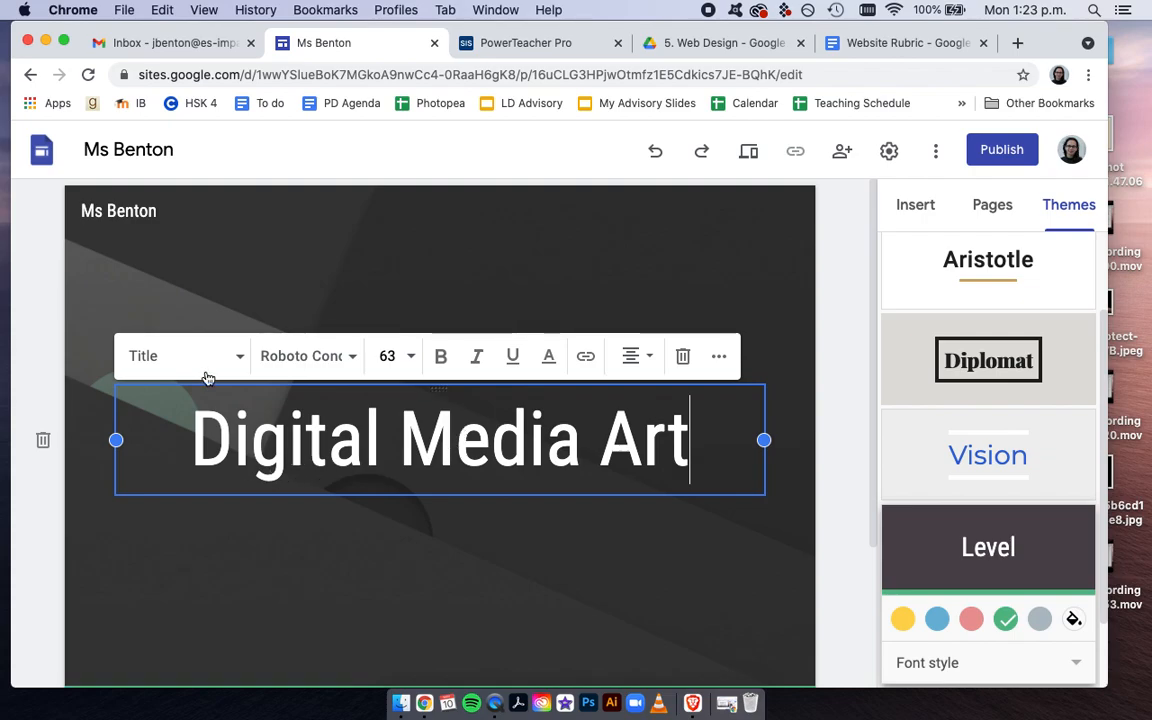
Set the font of the "Digital Media Art" title to Amatic SC
triple_click(400, 425)
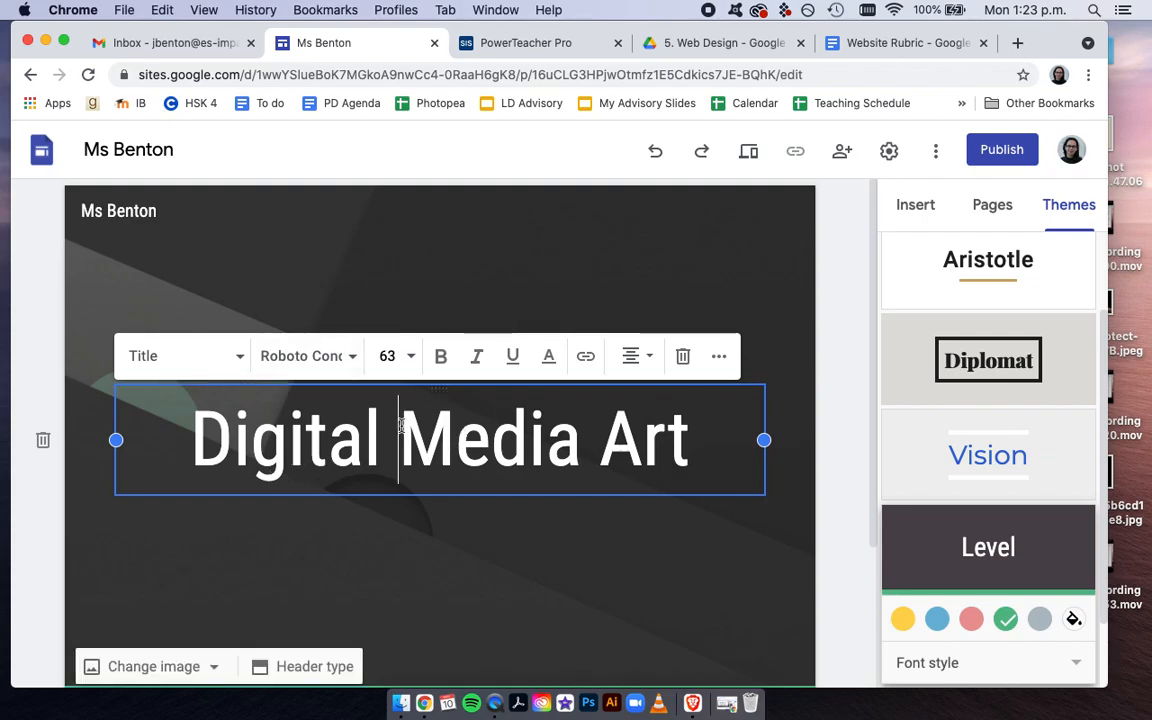
left_click(355, 359)
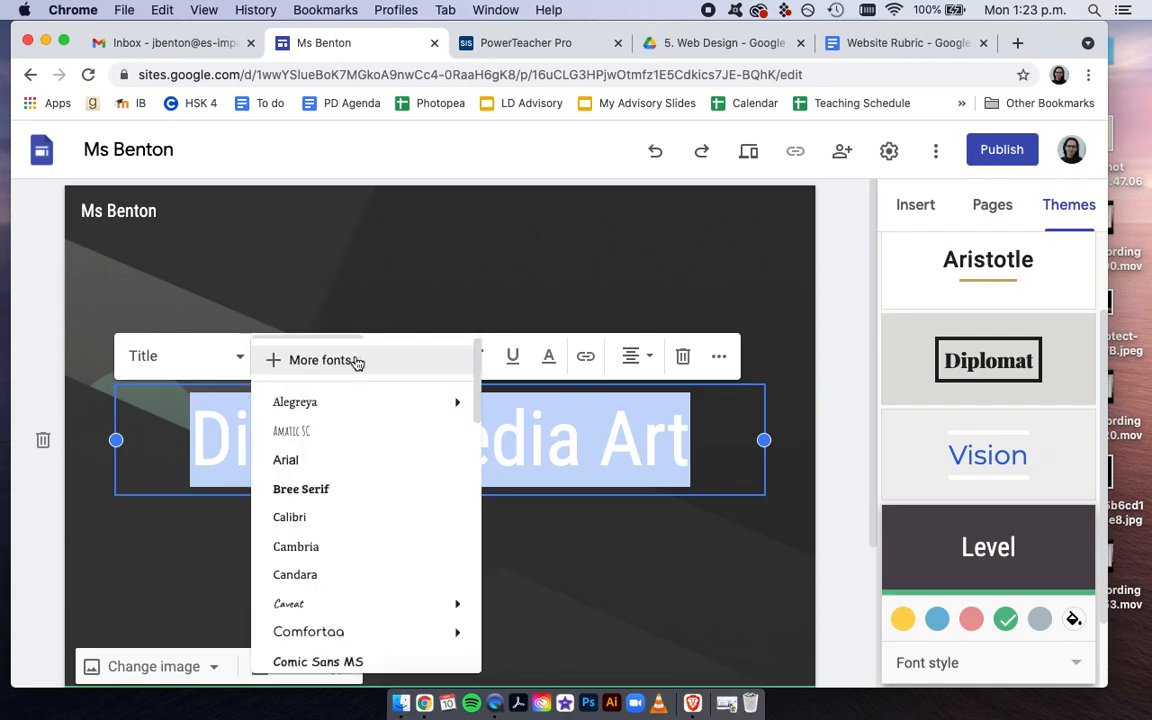
left_click(338, 434)
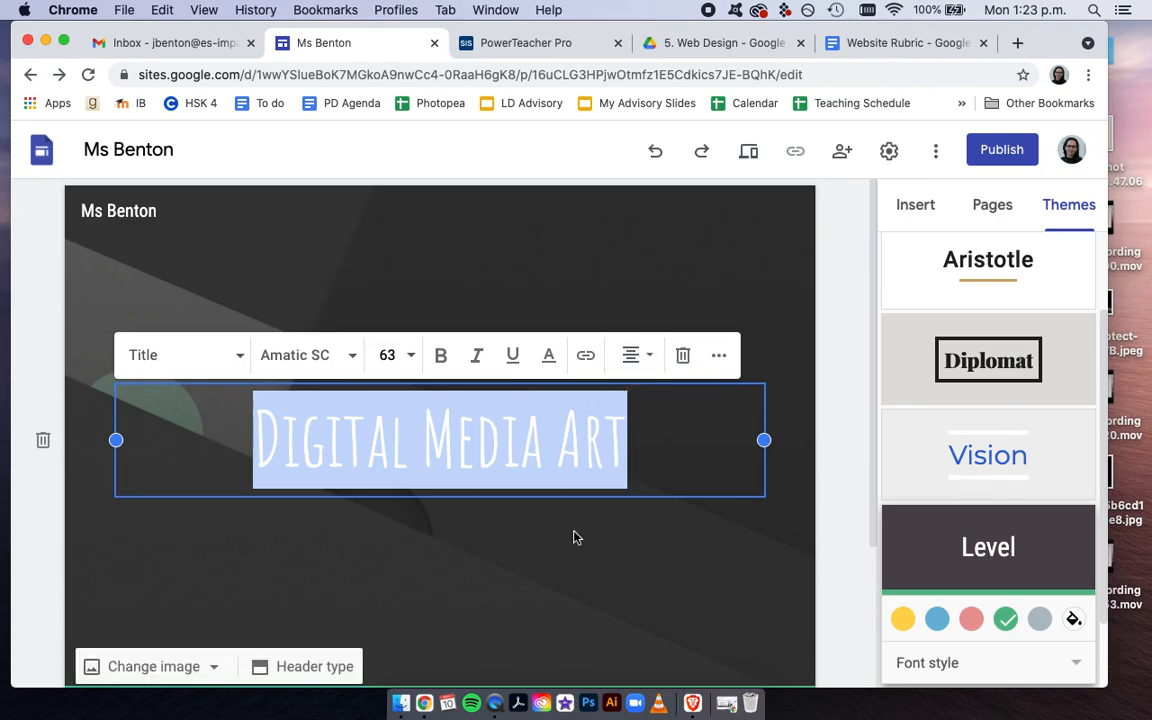
left_click(845, 497)
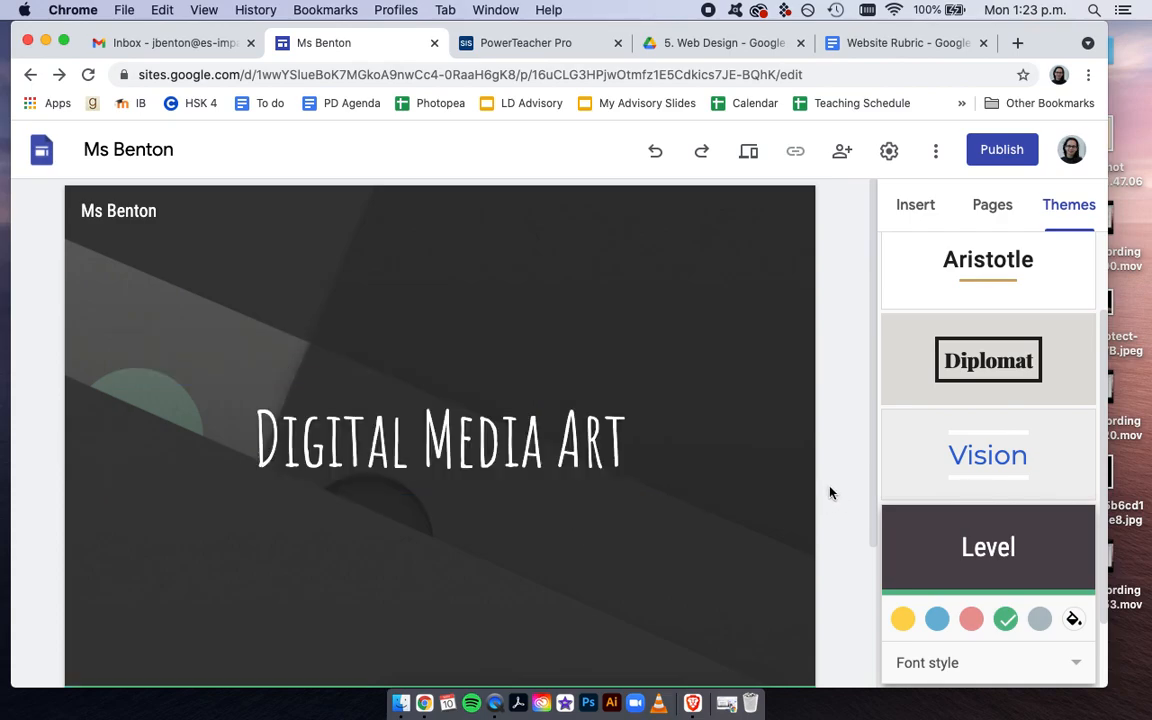
Add a new page named "Portfolio" to the site
left_click(988, 207)
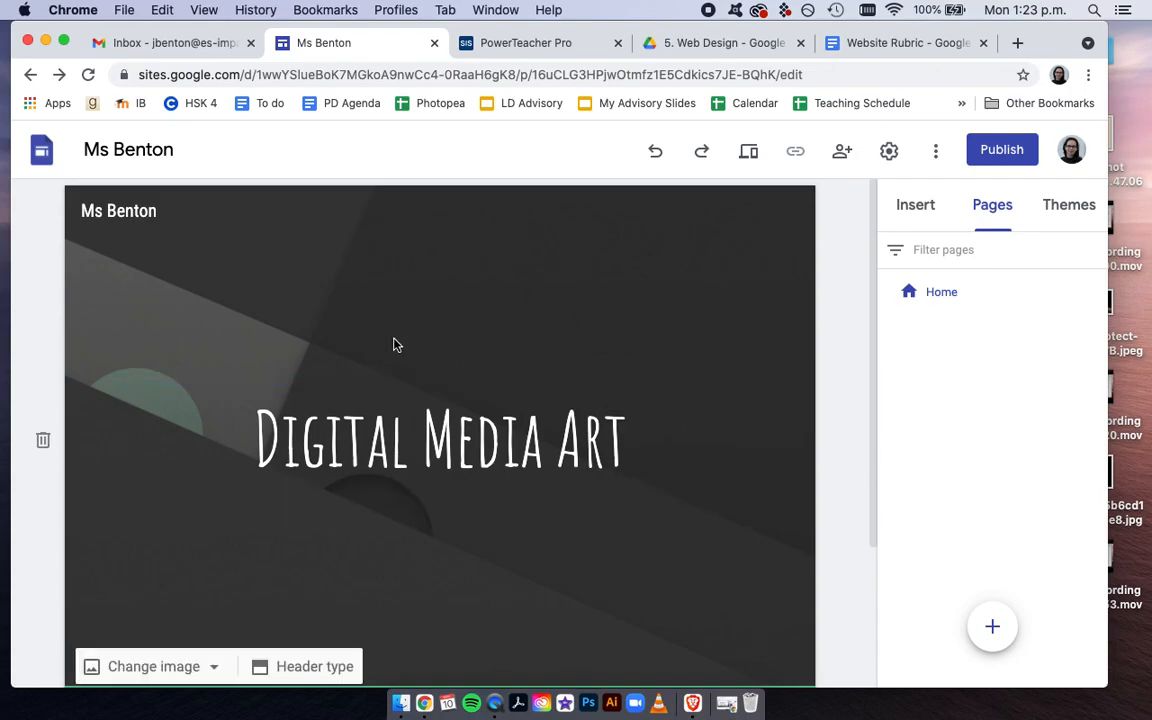
mouse_move(992, 627)
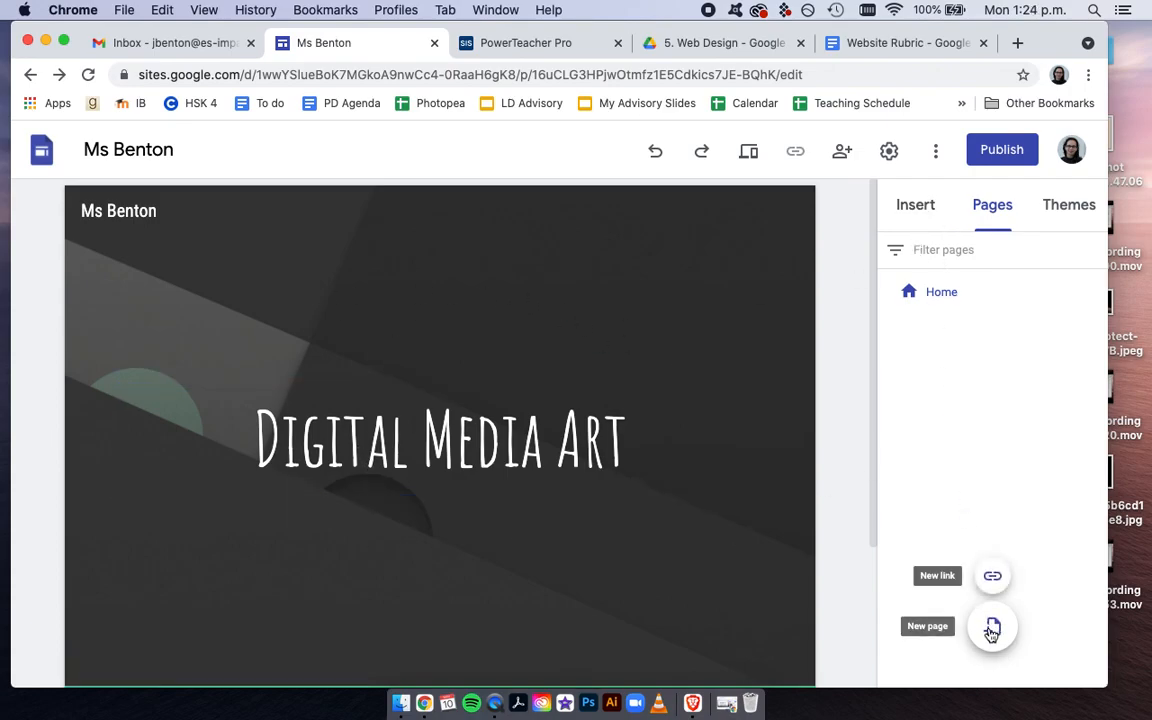
left_click(992, 628)
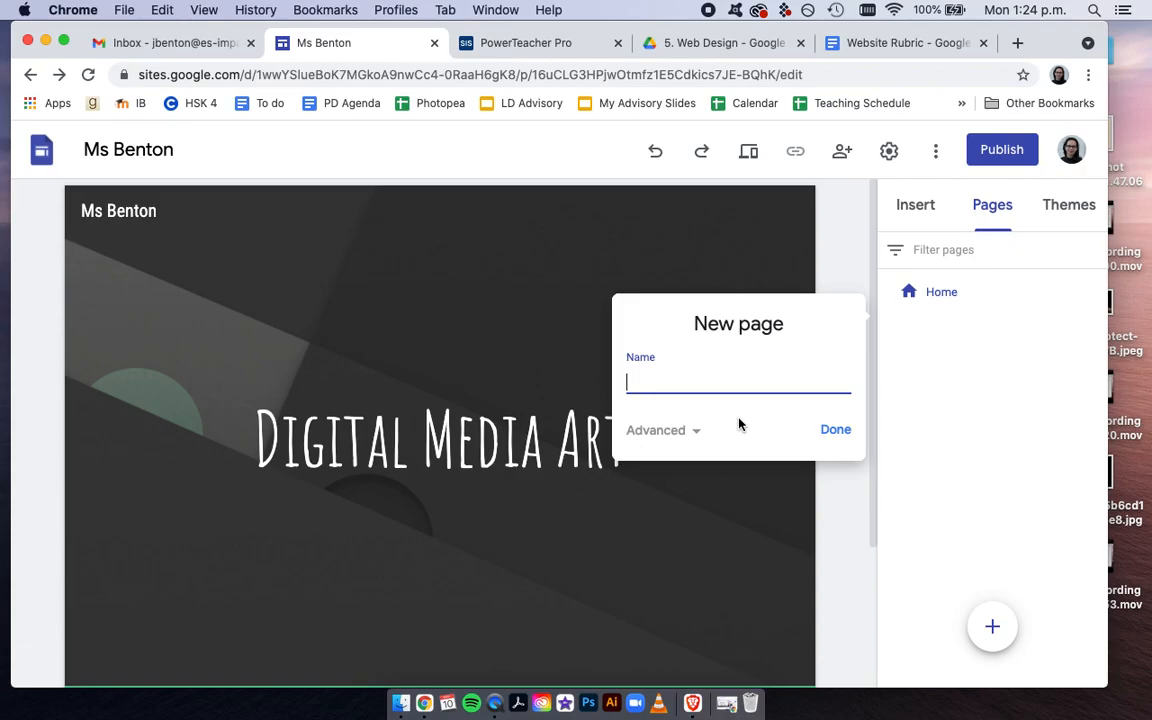
type("Portfolio")
left_click(838, 431)
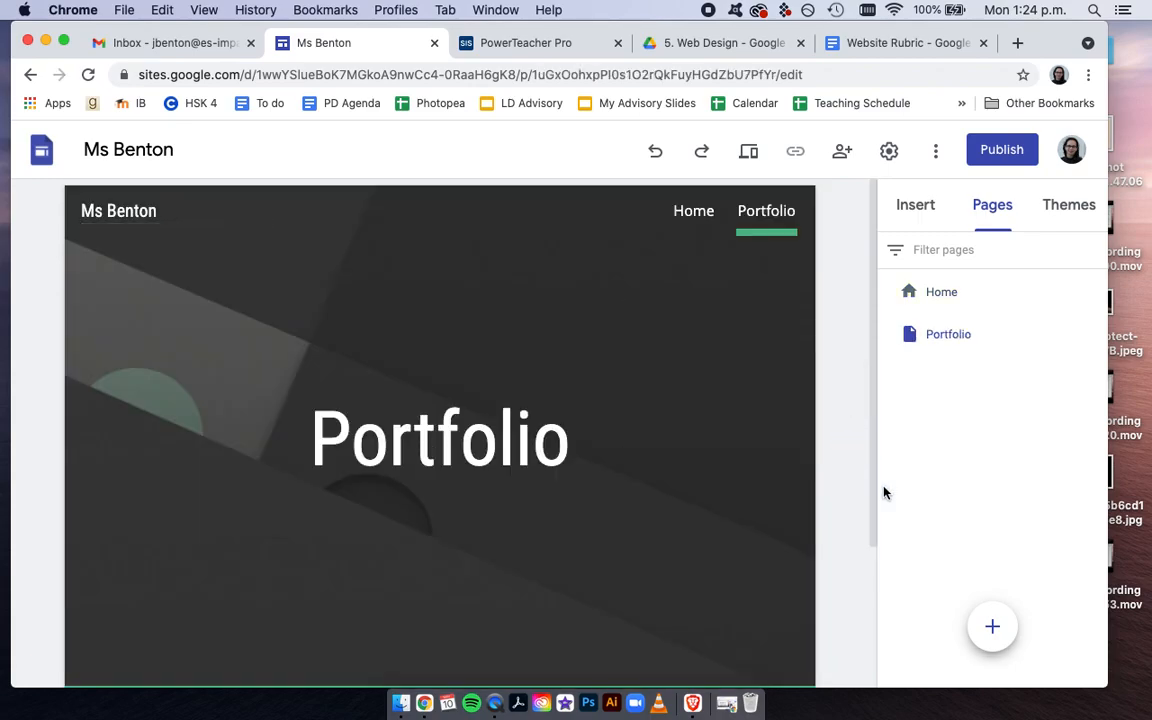
Add another new page named "About Me" to the site
left_click(988, 624)
type("About Me")
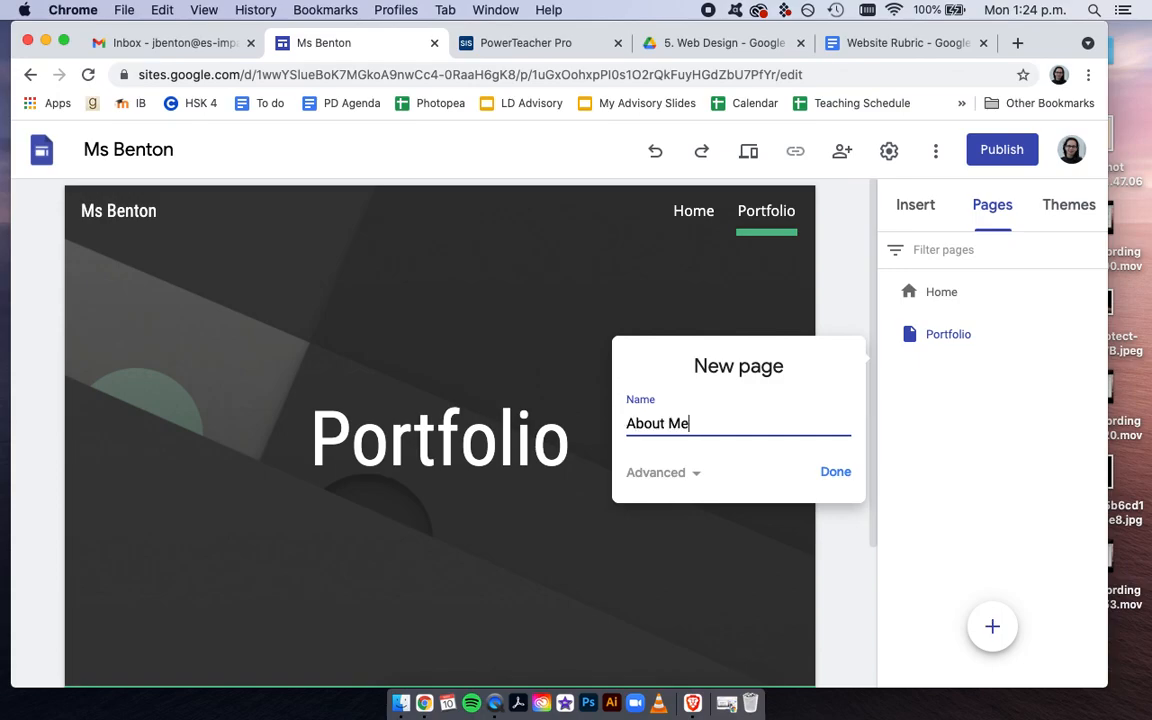
left_click(835, 471)
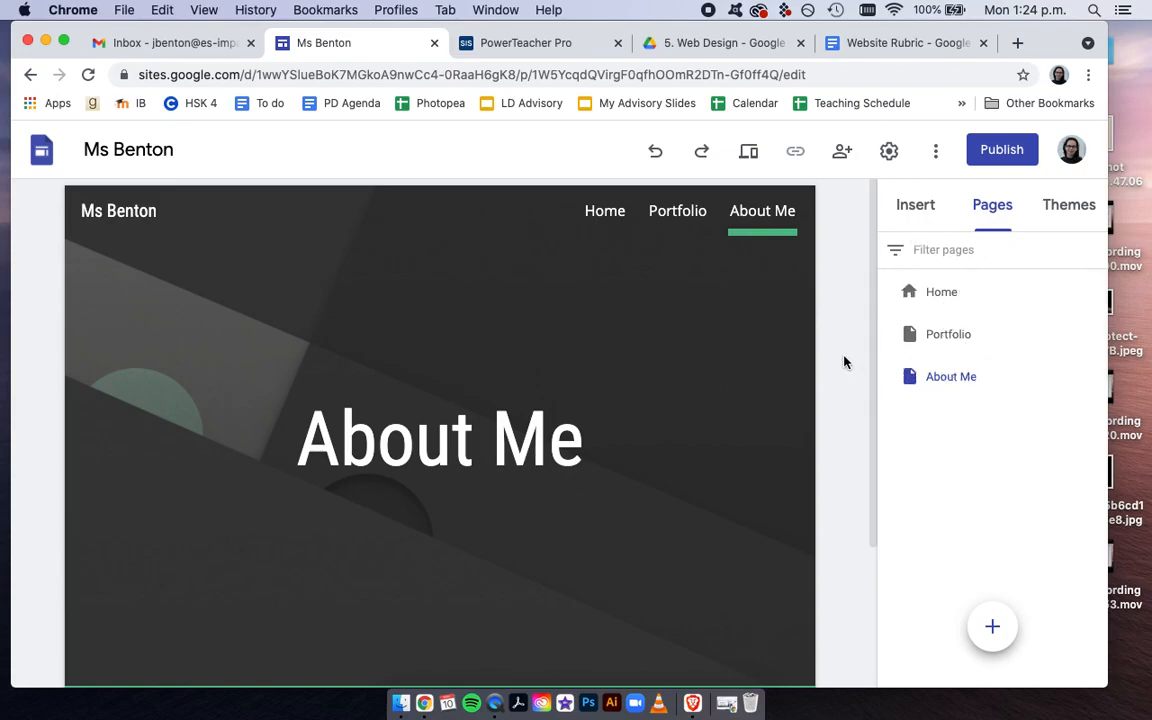
Nest the About Me page under Portfolio, check the navigation submenu, and move About Me back to the top level
left_click(938, 341)
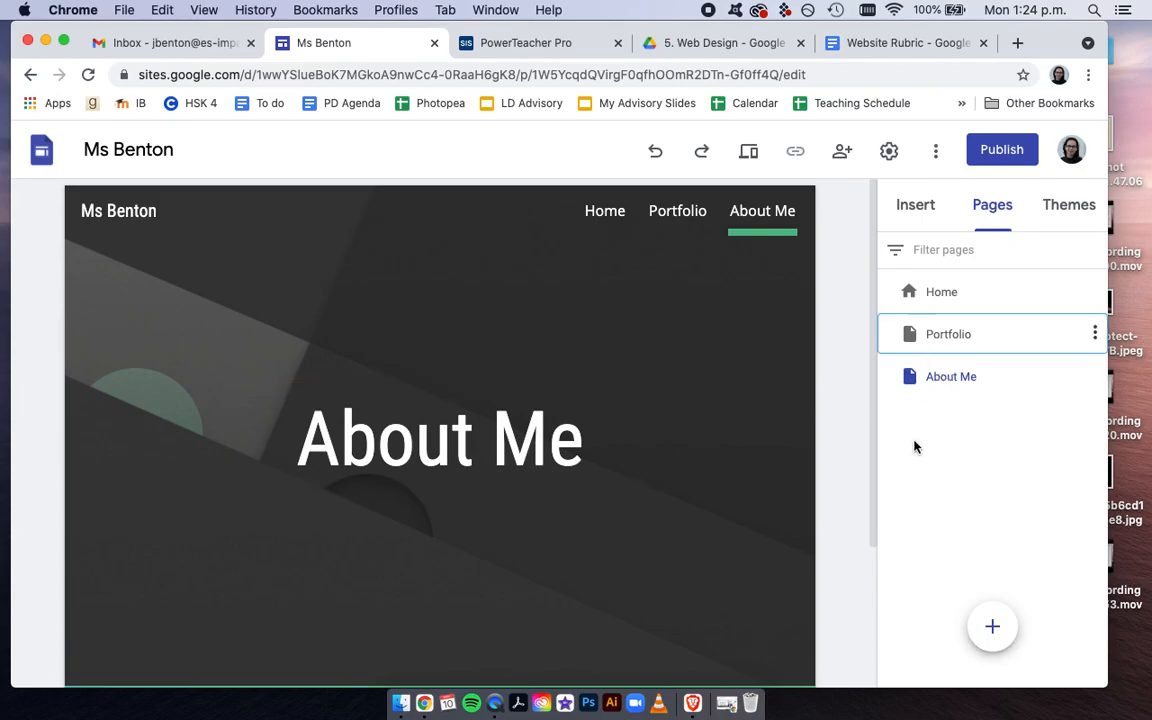
left_click(977, 329)
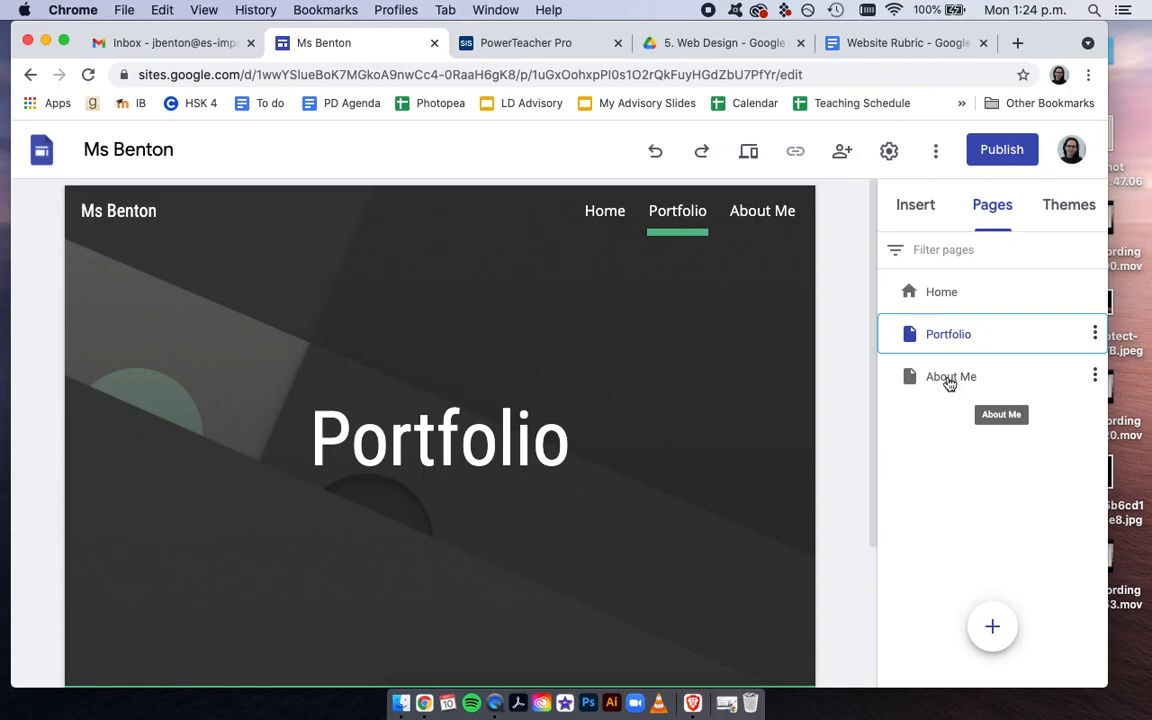
left_click_drag(950, 378, 953, 338)
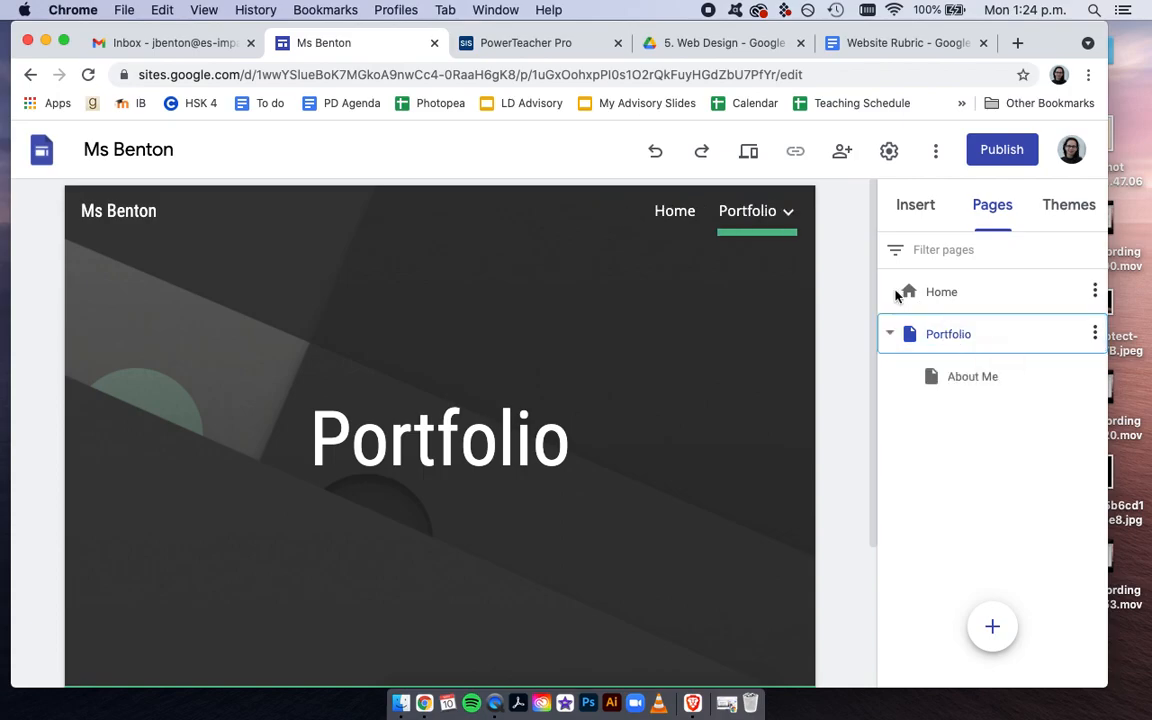
mouse_move(795, 209)
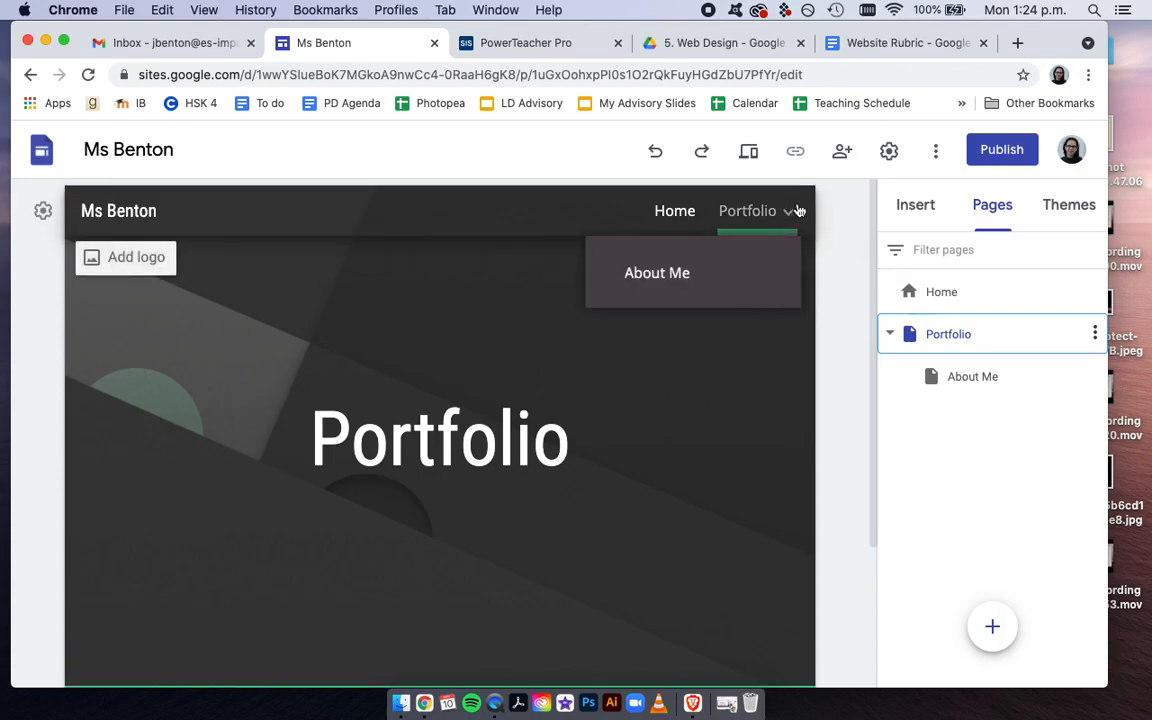
left_click_drag(964, 380, 912, 392)
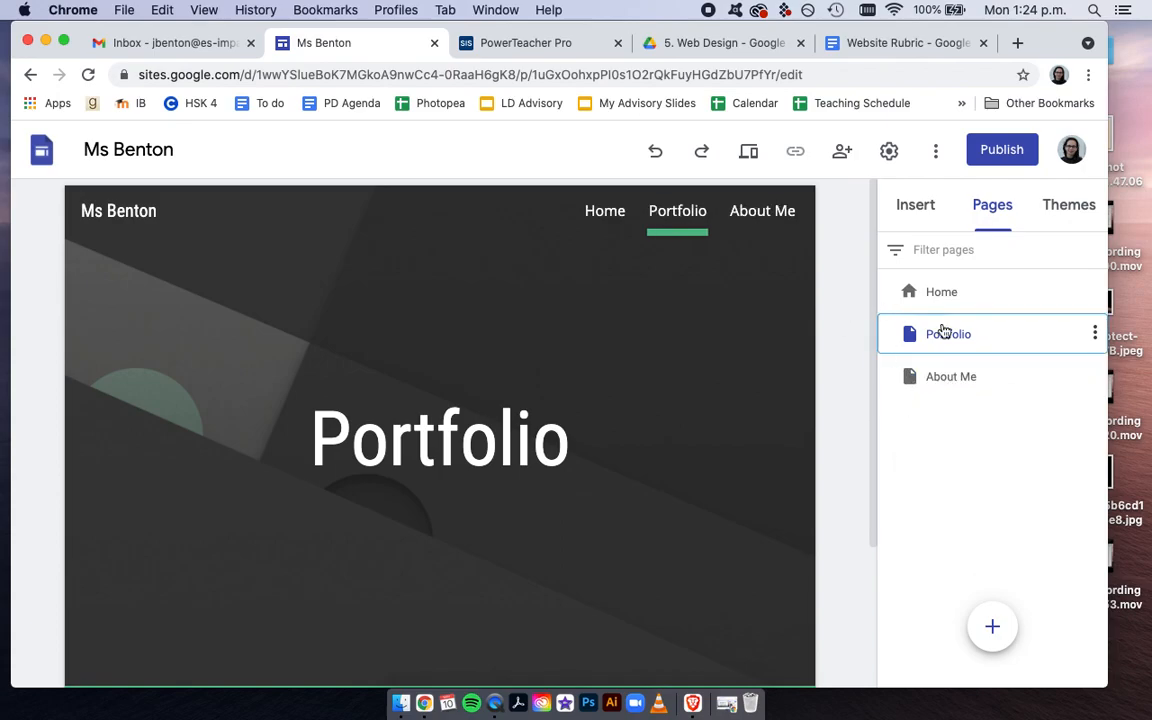
Open the Portfolio page and change its header type to Title only
left_click(934, 378)
left_click(932, 345)
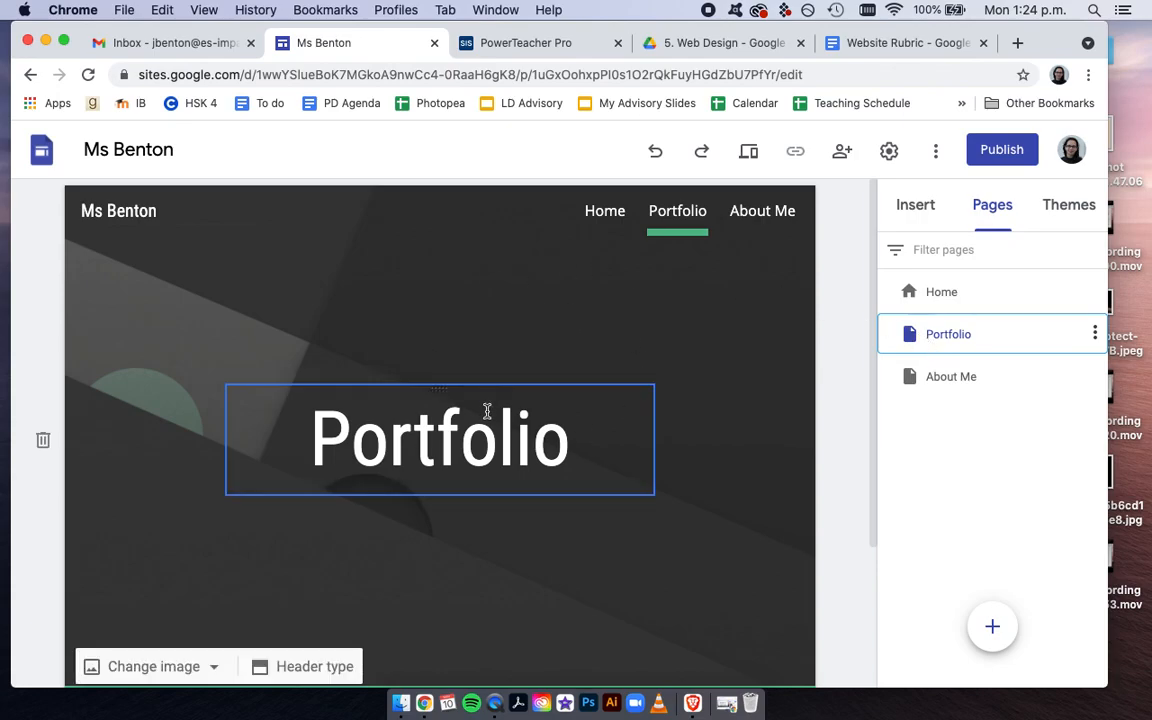
left_click(310, 667)
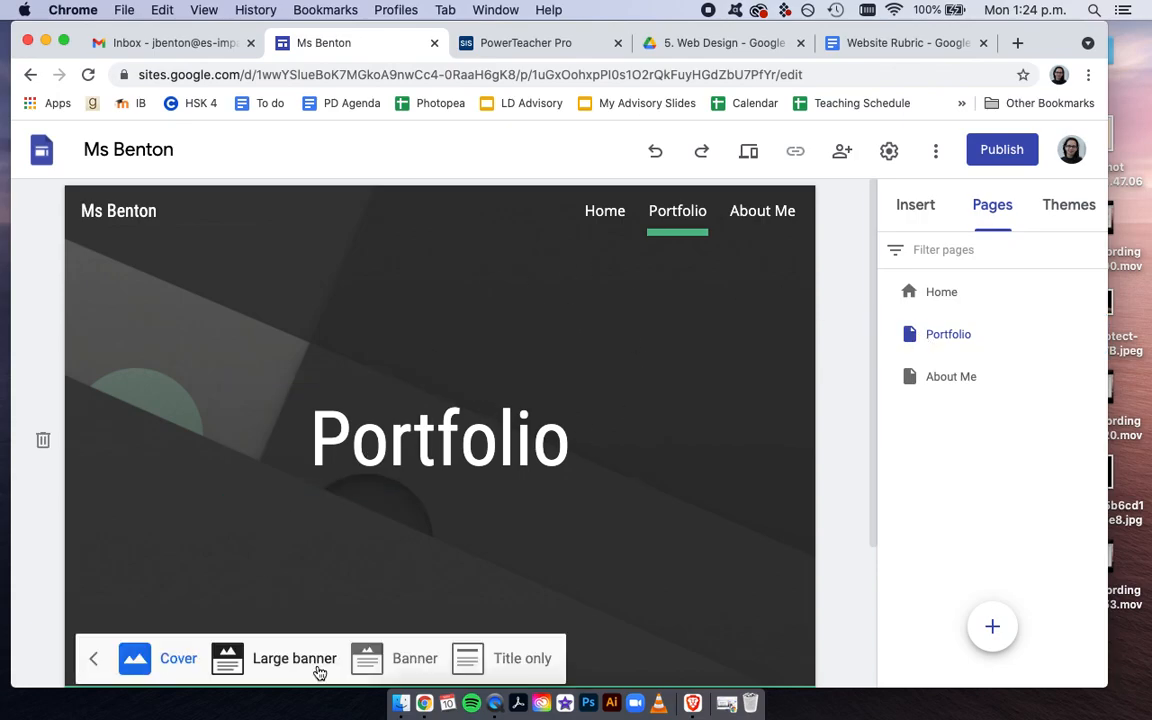
left_click(483, 670)
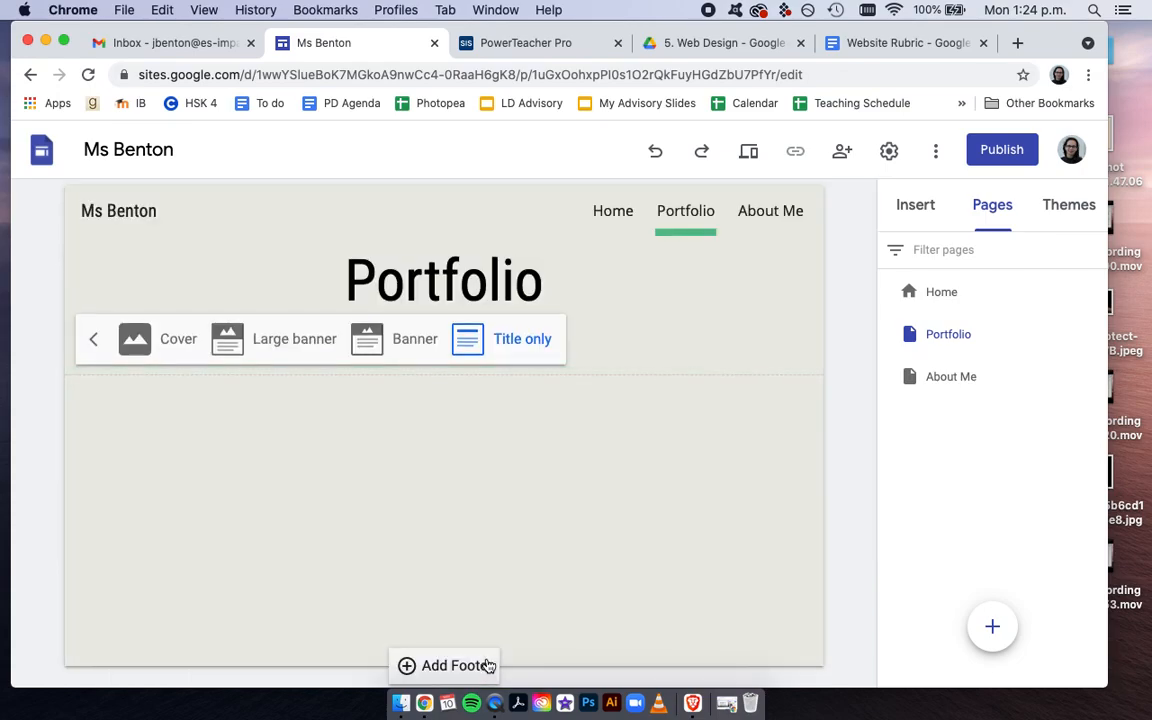
left_click(738, 433)
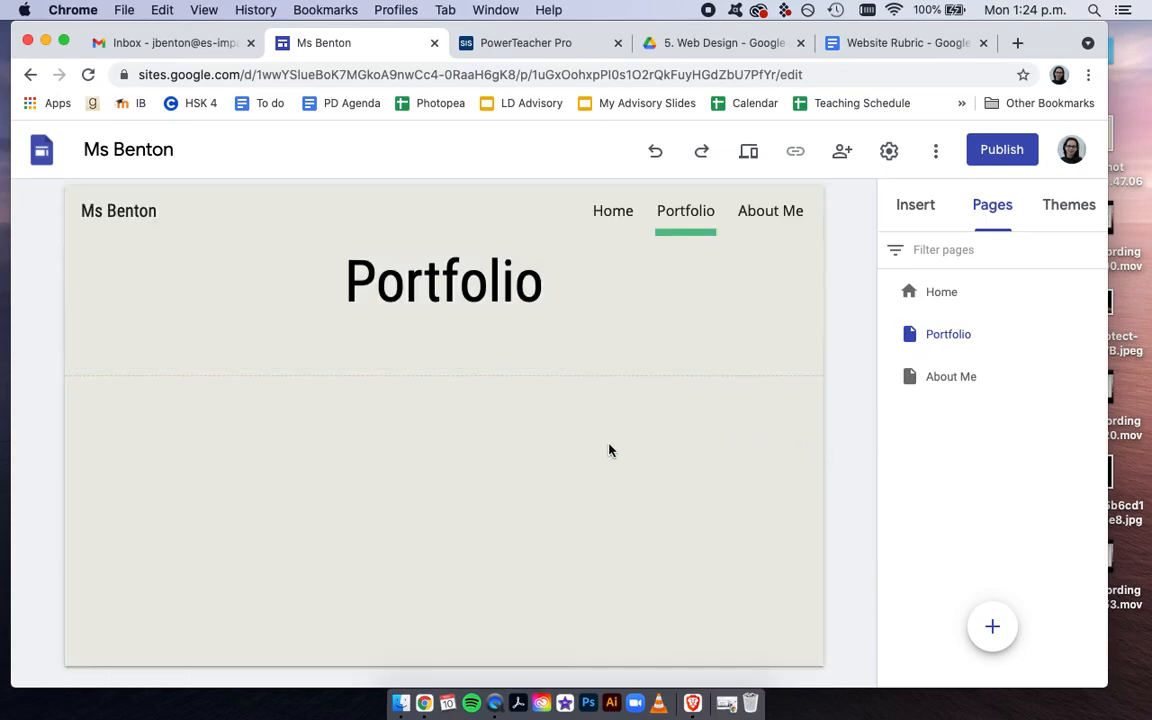
Insert the layout with three image-and-text columns below the Portfolio title
left_click(914, 205)
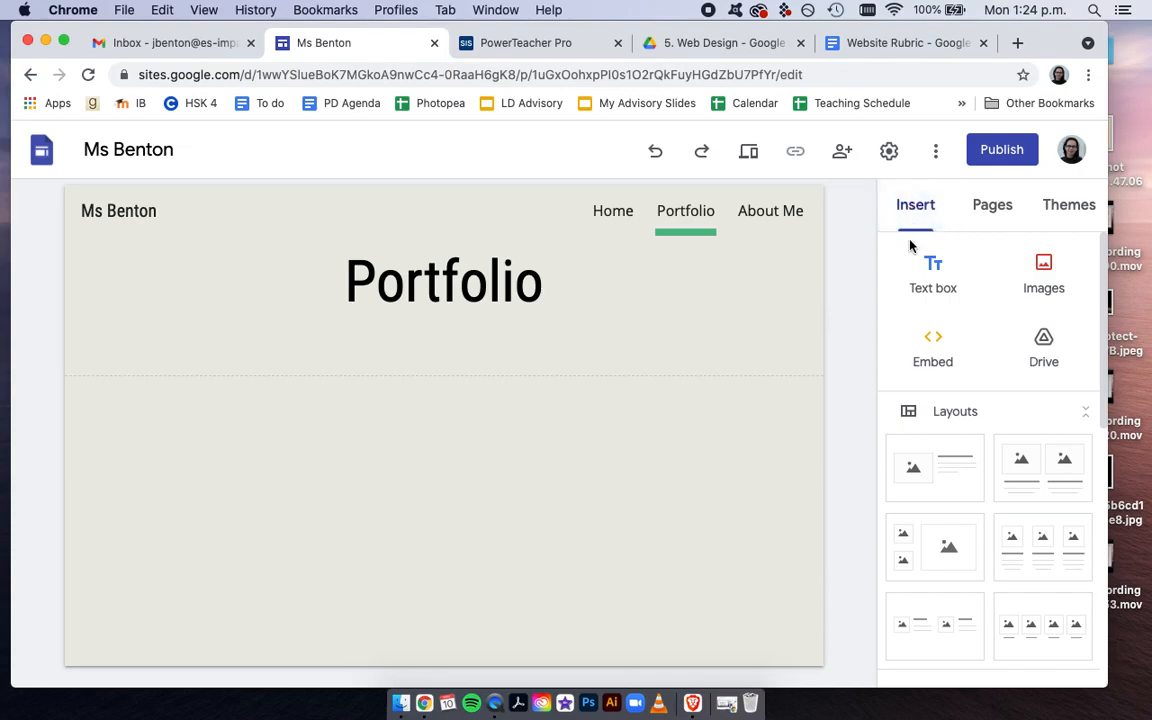
scroll(913, 506, "down", 2)
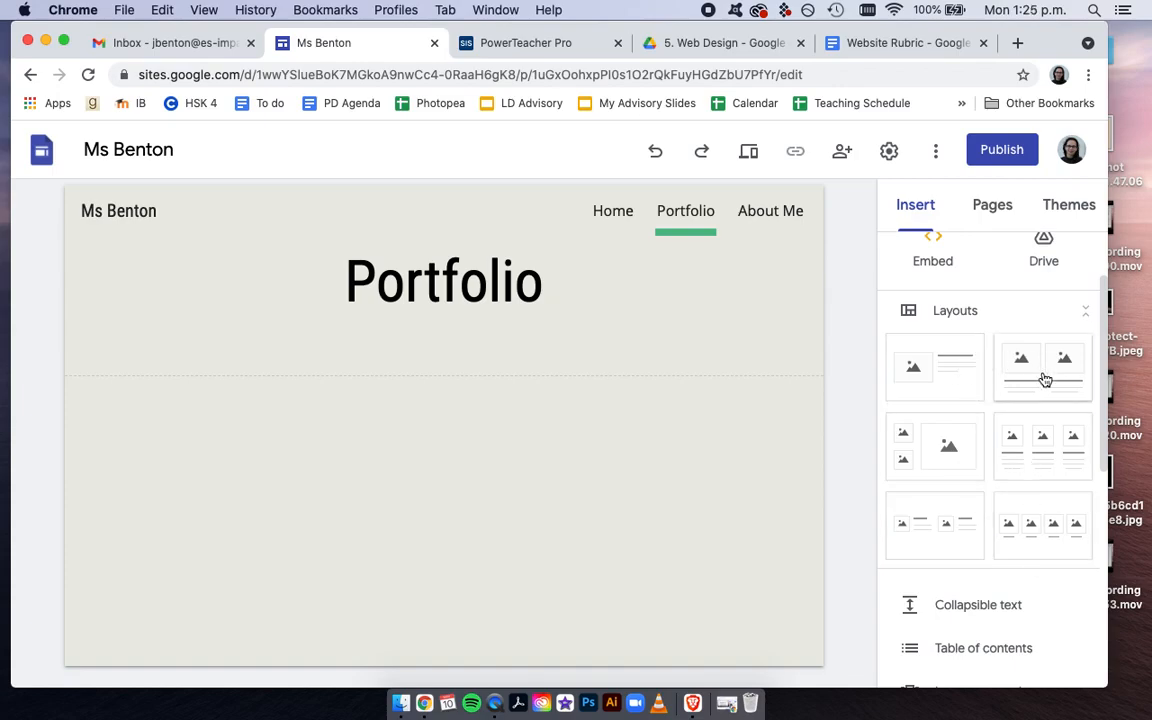
left_click(1046, 447)
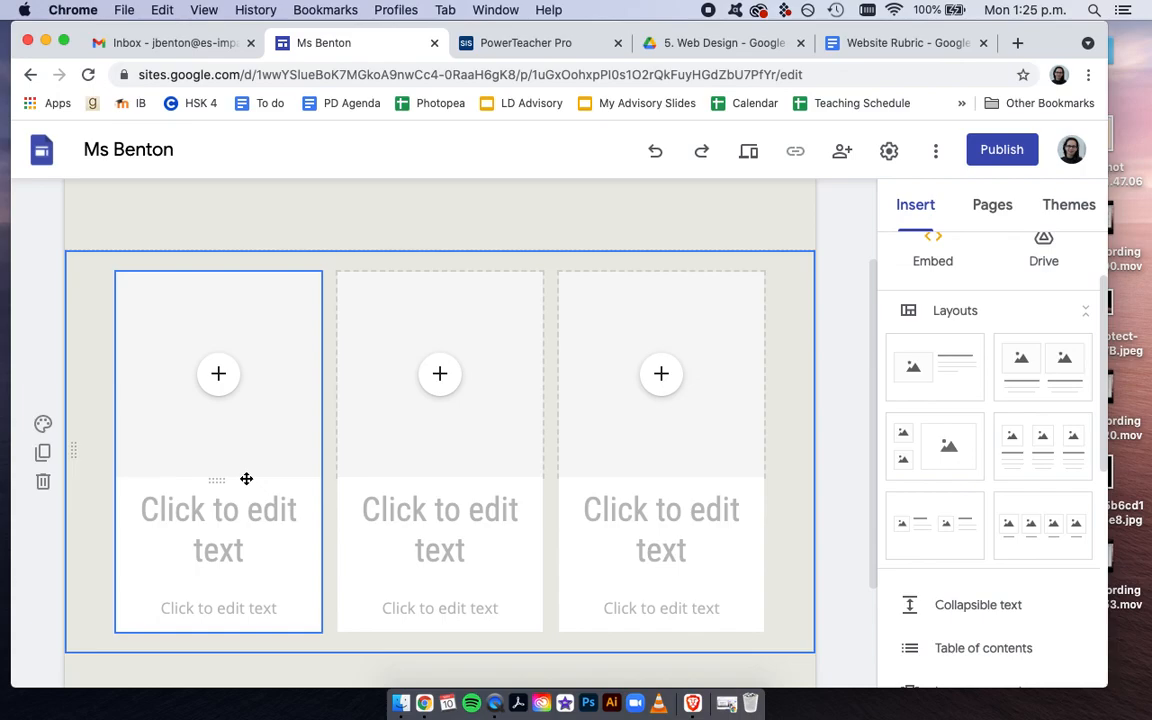
Upload 2016-9-Protect-Joel-Sartore-Pangolin-WB.jpeg from the Desktop into the first column's image placeholder
left_click(219, 376)
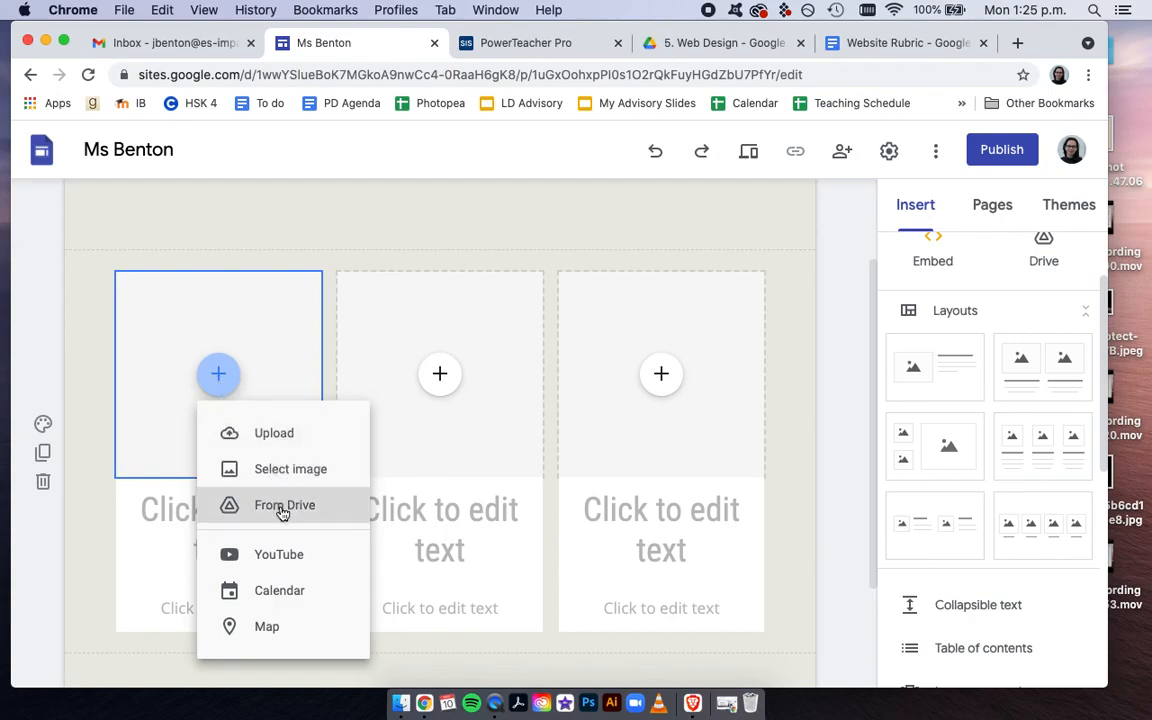
left_click(263, 434)
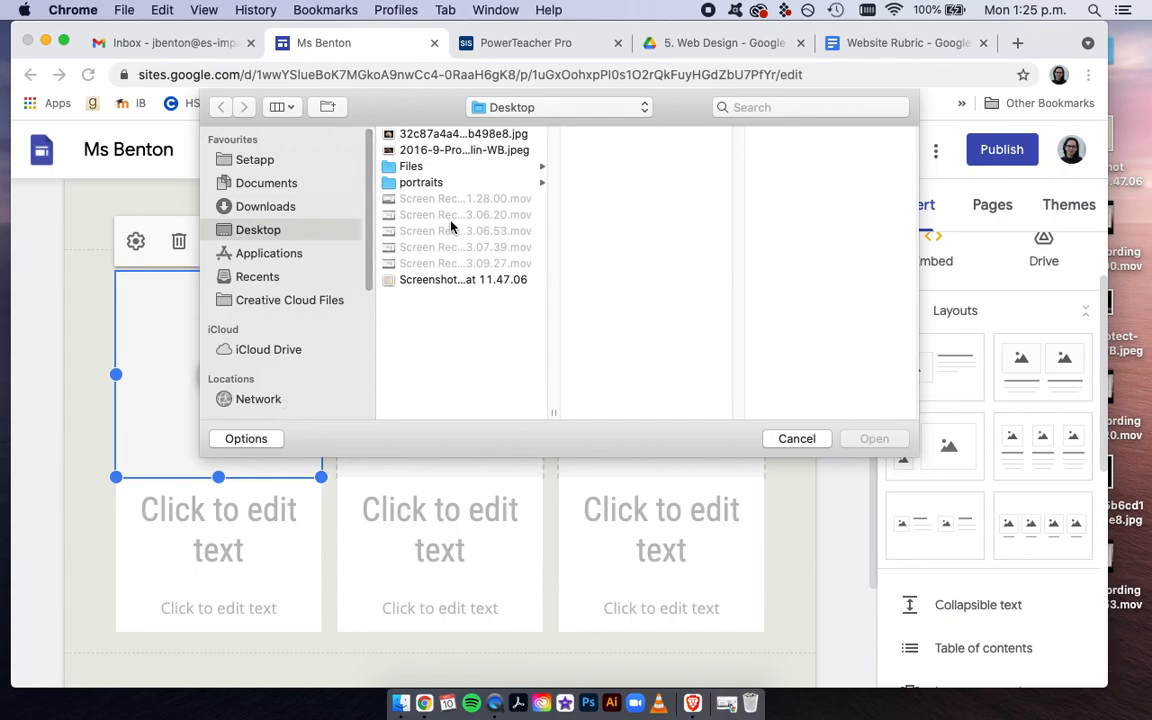
left_click(405, 150)
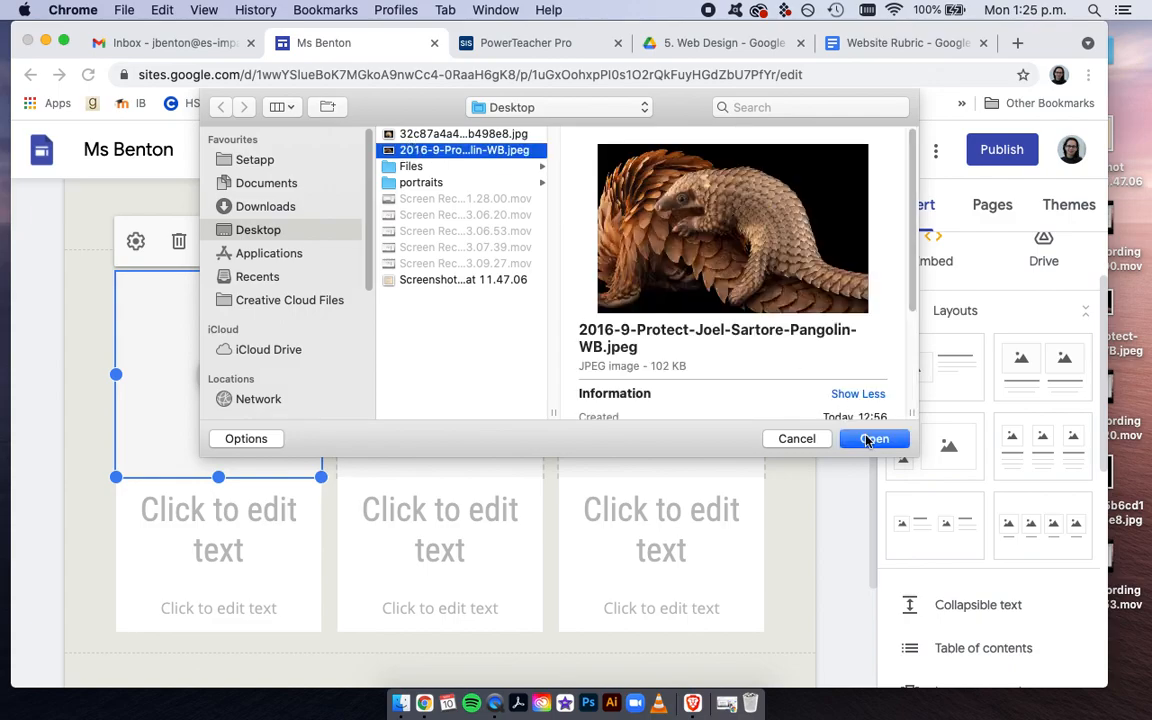
left_click(870, 439)
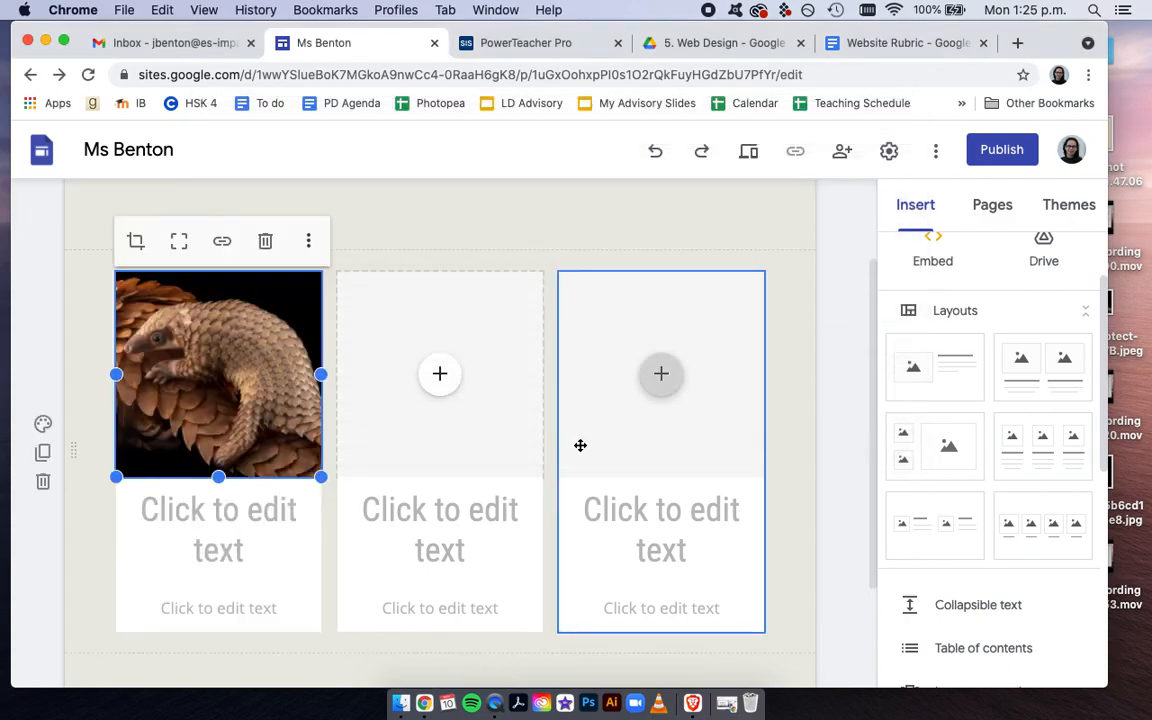
Enter "Pangolin" as the heading under the first image and set its font to Calibri
left_click(286, 537)
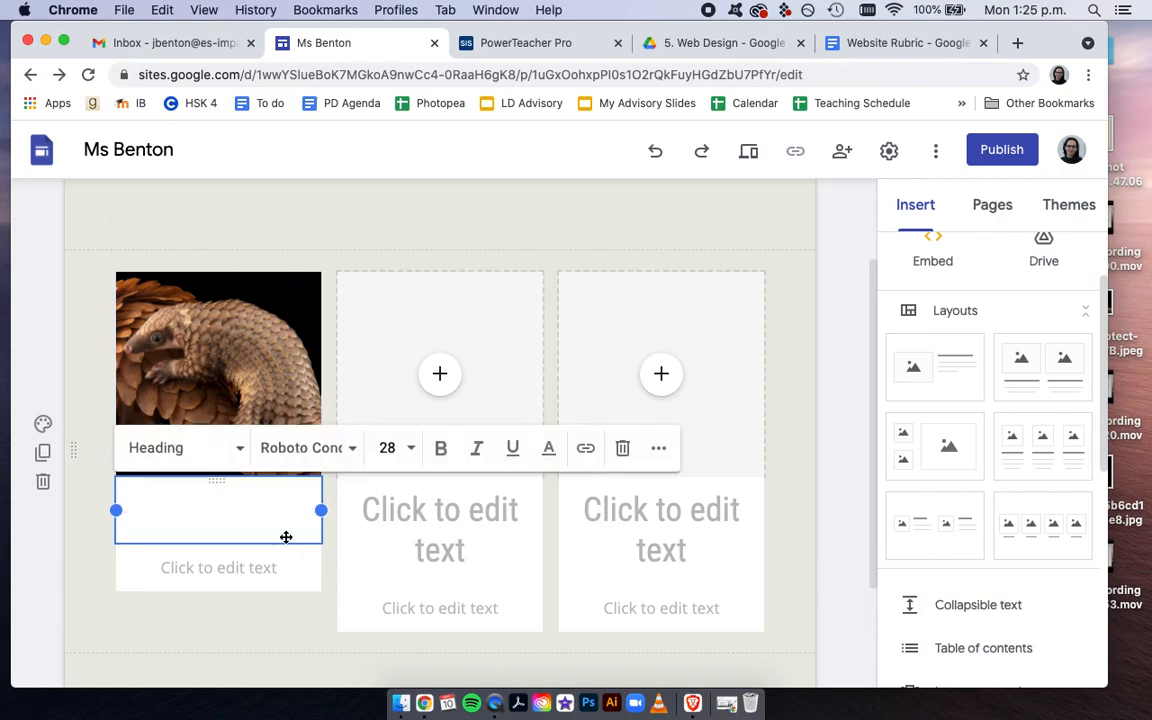
type("Pangolin")
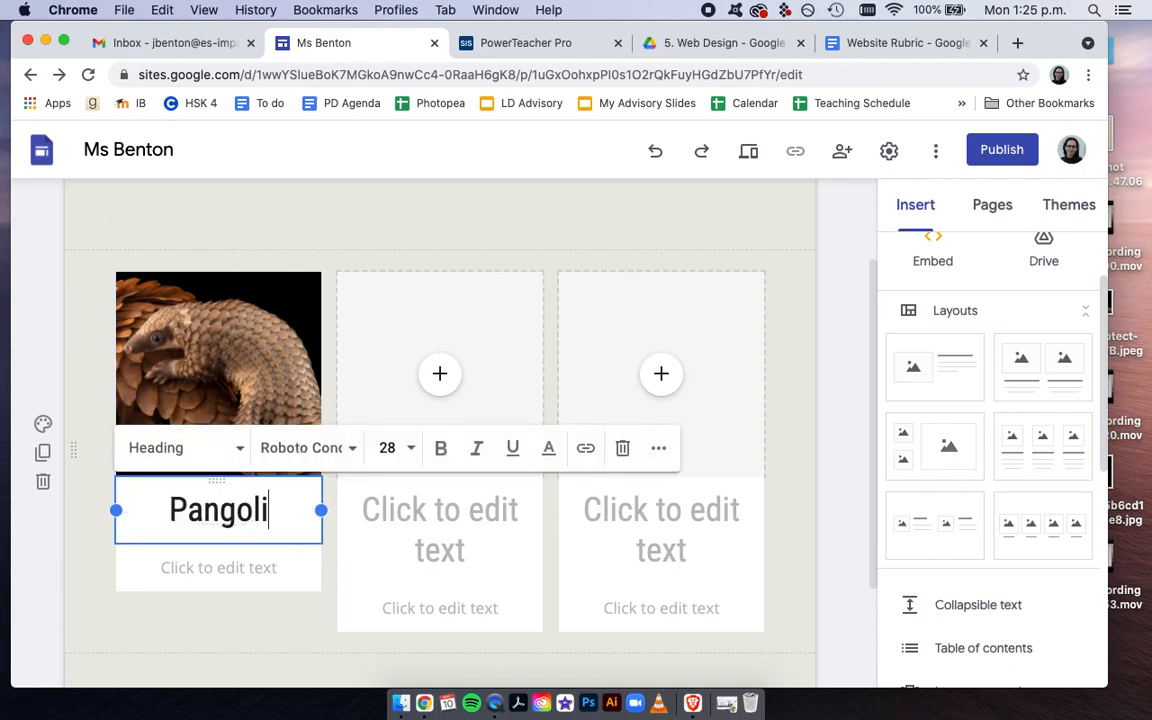
double_click(280, 517)
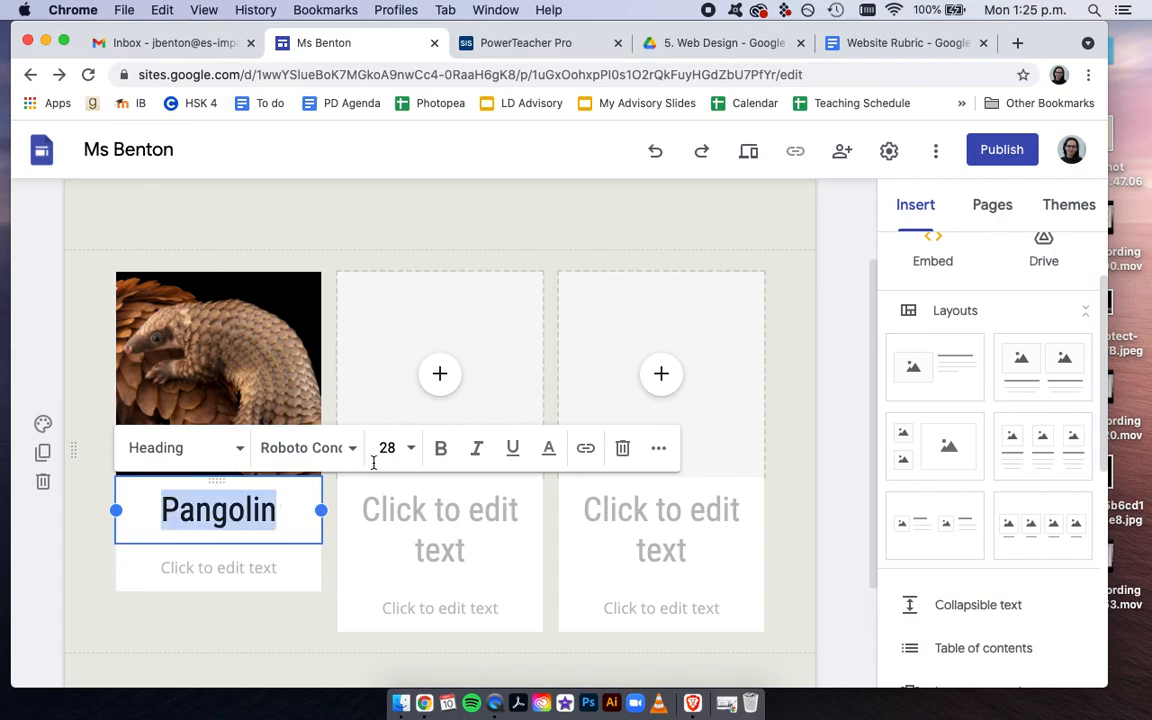
left_click(342, 450)
mouse_move(341, 497)
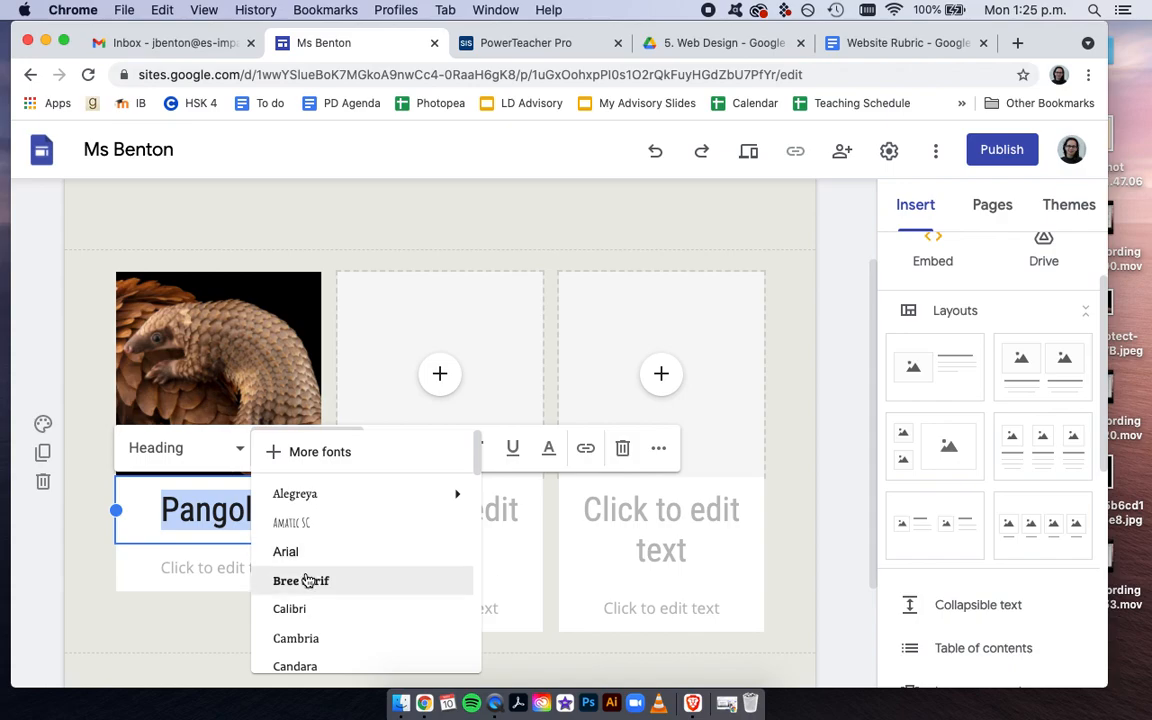
left_click(303, 612)
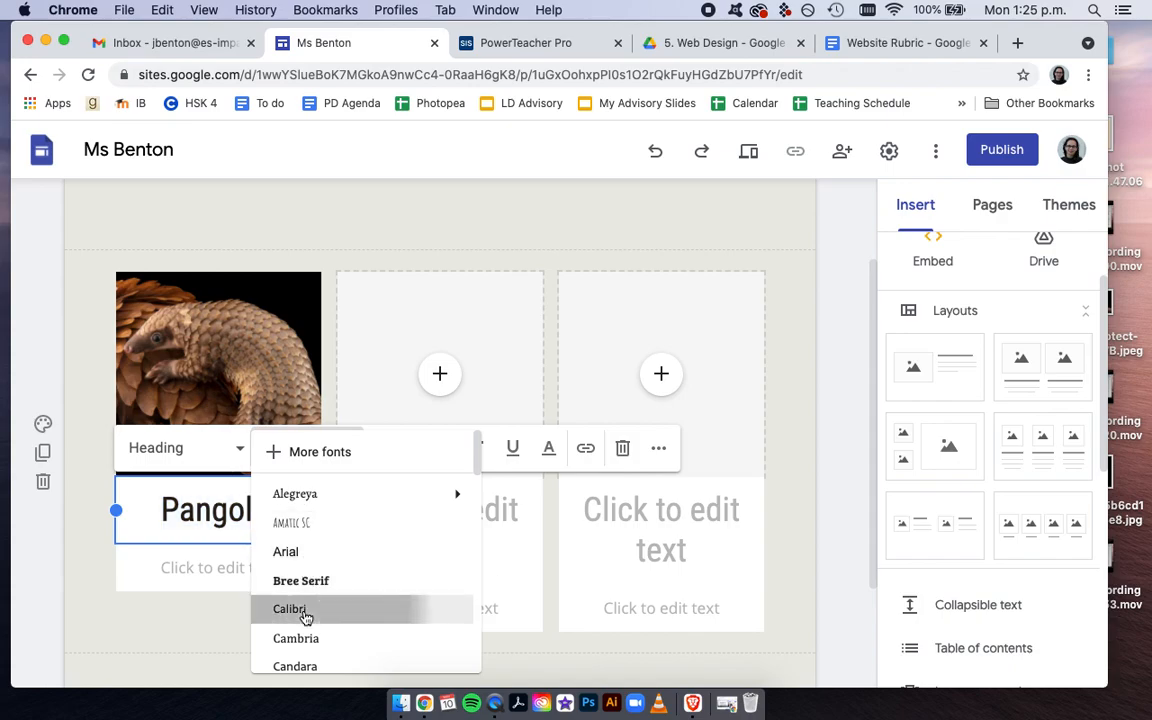
left_click(253, 656)
Upload the porcupine image 32c87a4a45b6cd1c838ceb5329b498e8.jpg from the Desktop into the second column's image placeholder
left_click(445, 370)
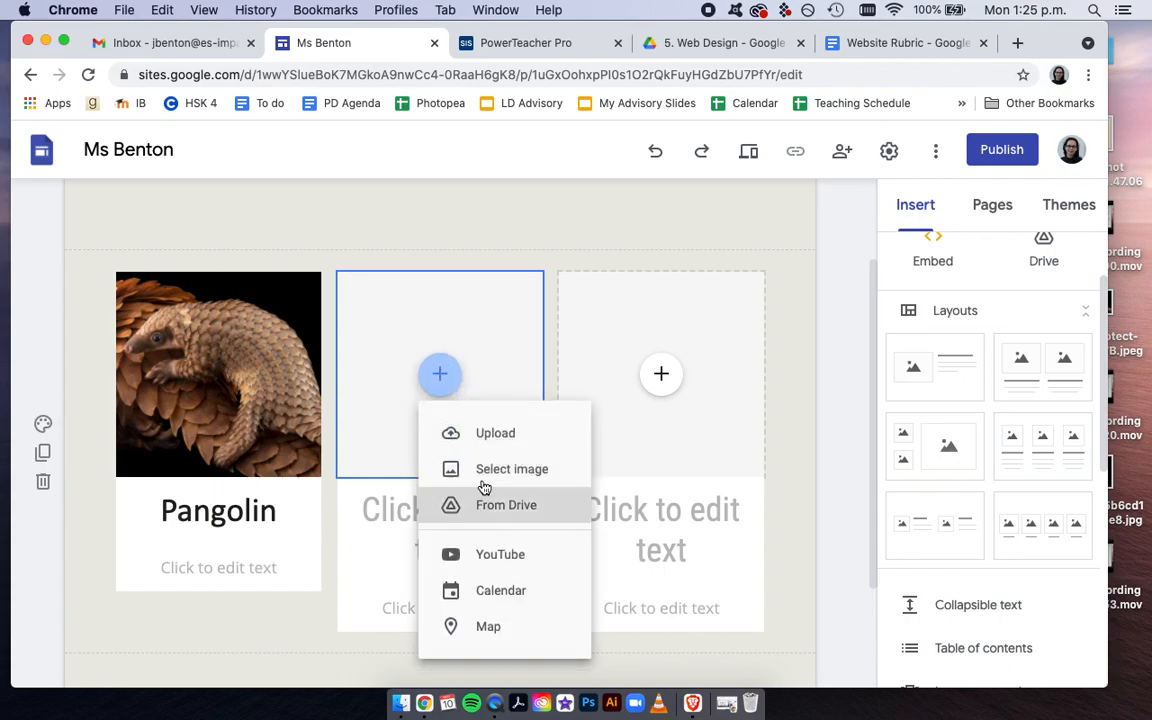
left_click(484, 438)
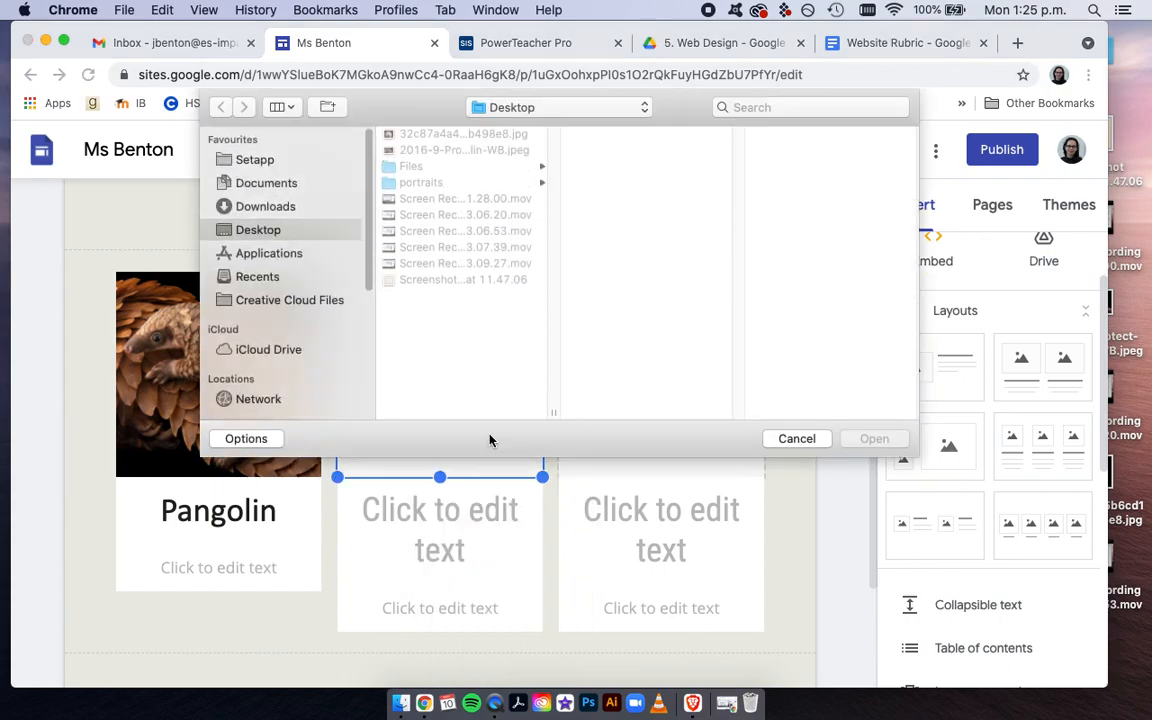
left_click(413, 151)
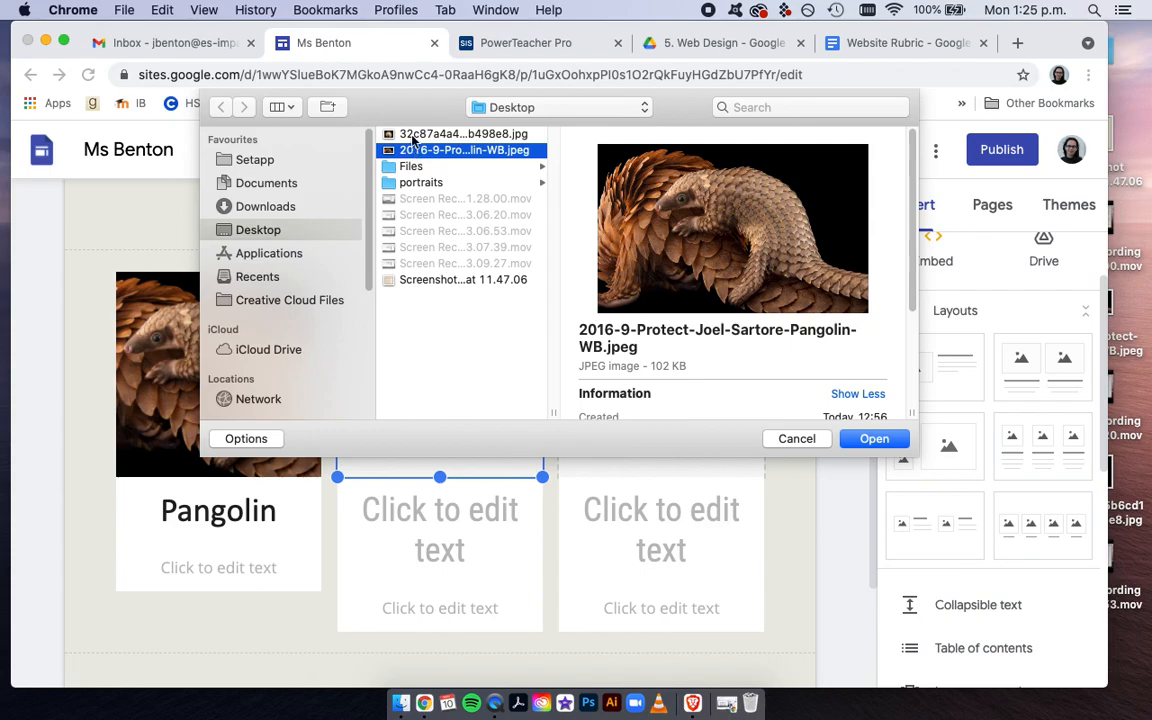
left_click(413, 136)
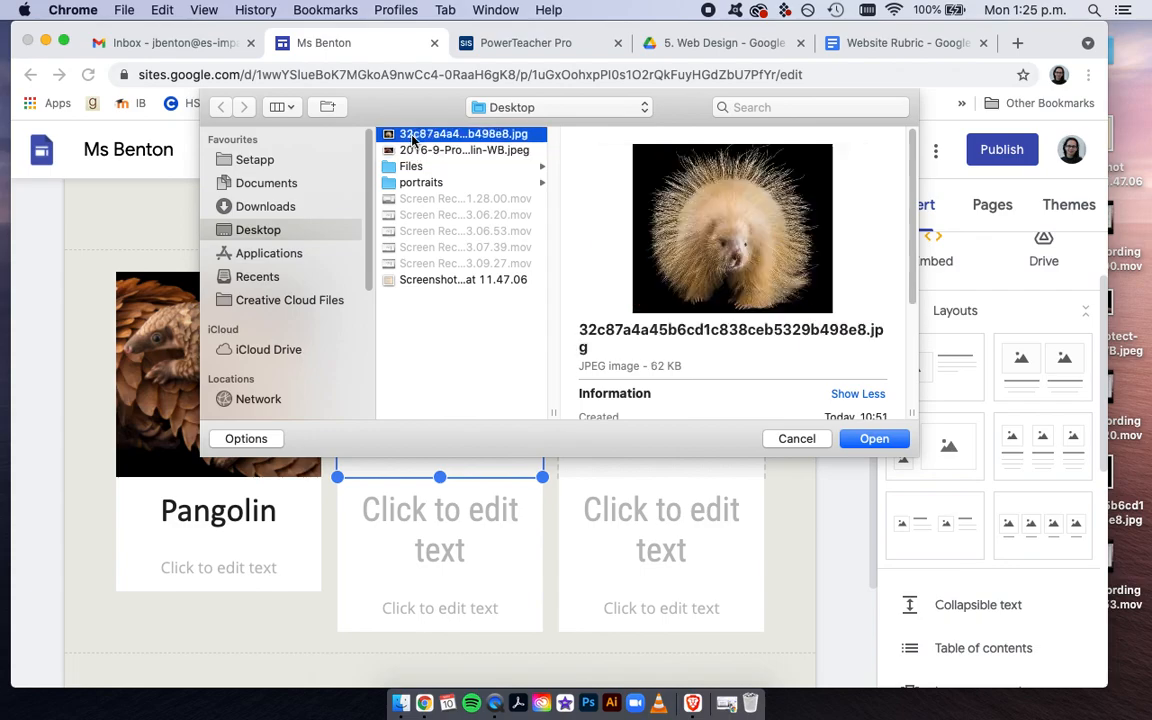
left_click(873, 439)
Enter "Porcupine" as the heading under the second image and set its font to Calibri
left_click(438, 526)
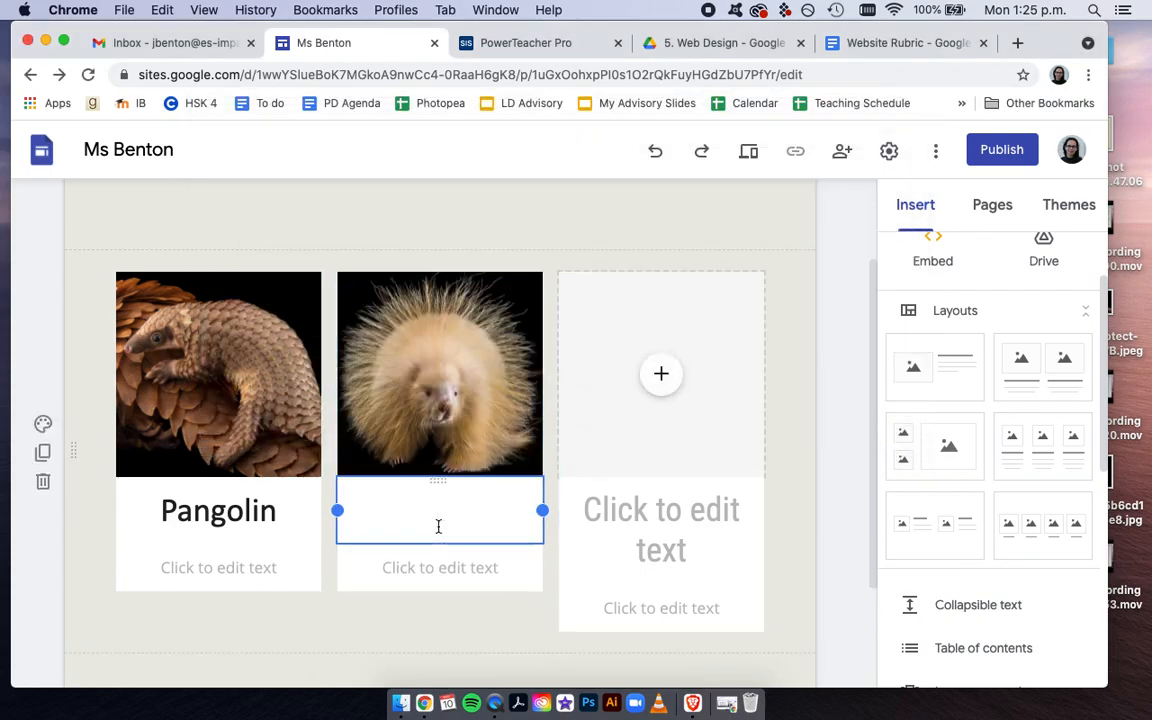
type("Porcupine")
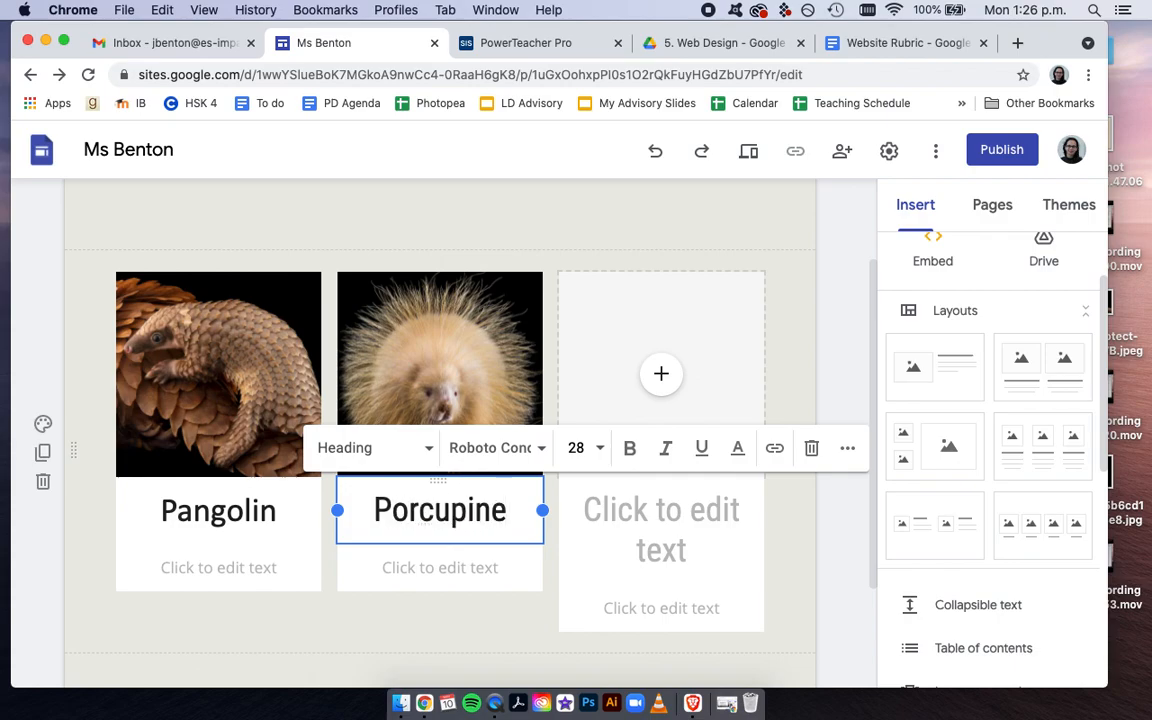
double_click(459, 511)
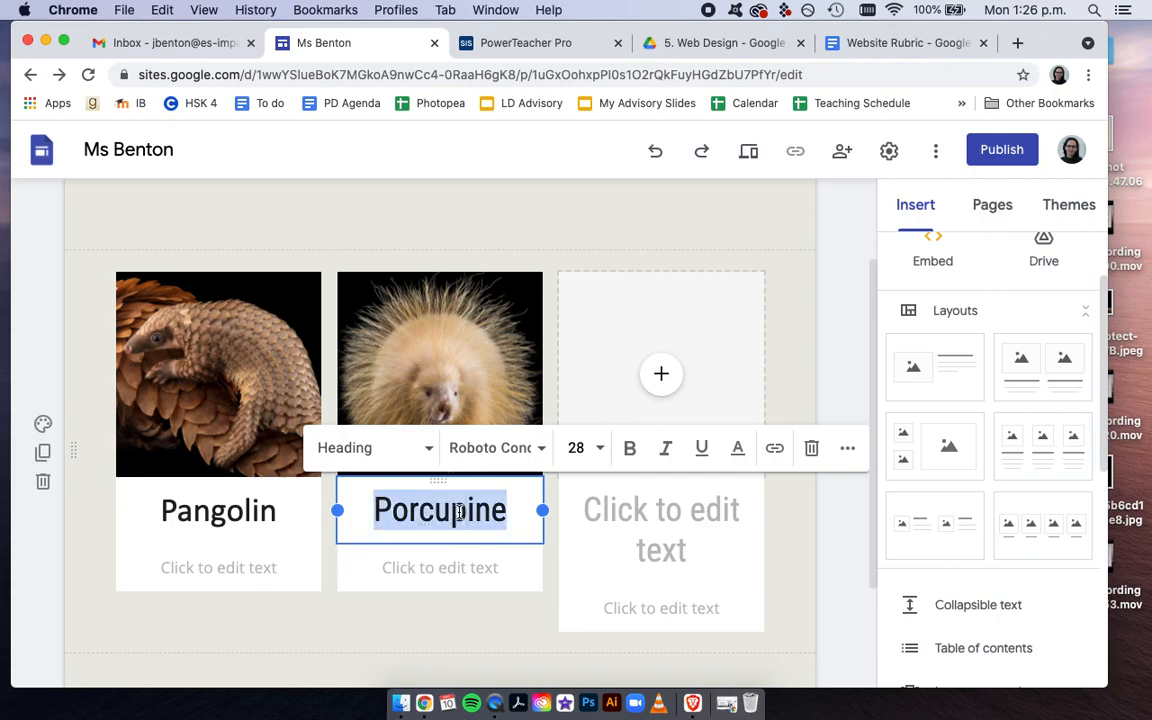
left_click(540, 448)
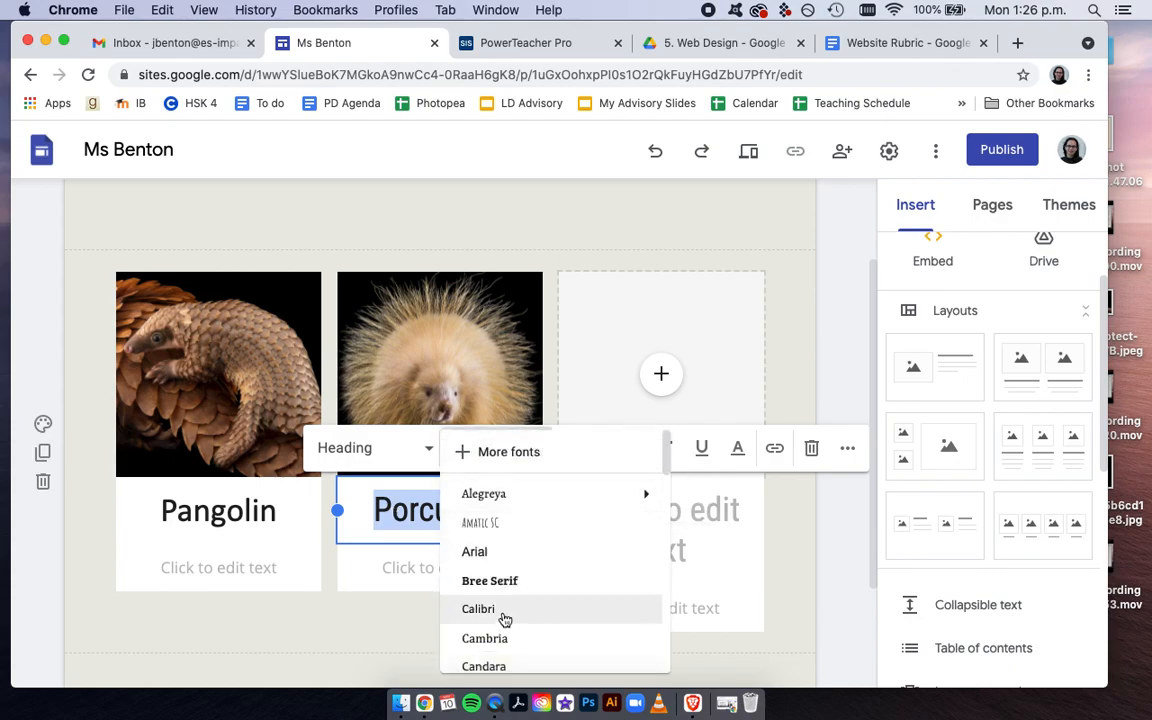
left_click(505, 609)
left_click(461, 651)
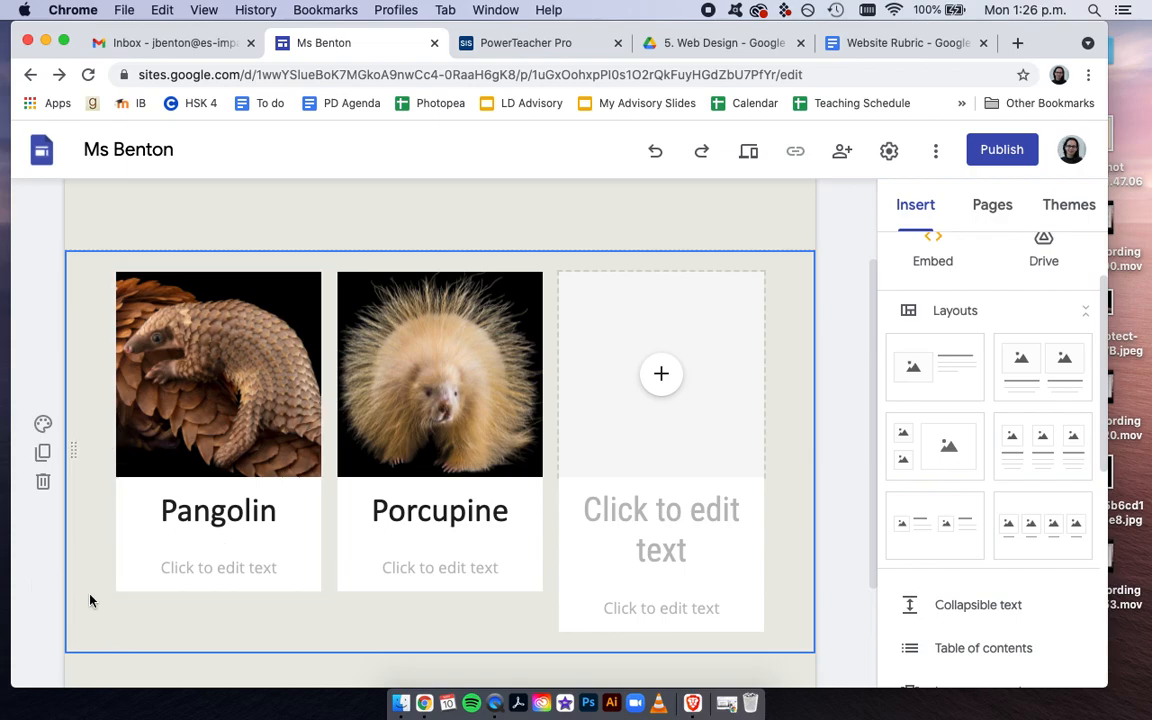
Set the background of the three-column image section to Emphasis 2
left_click(43, 425)
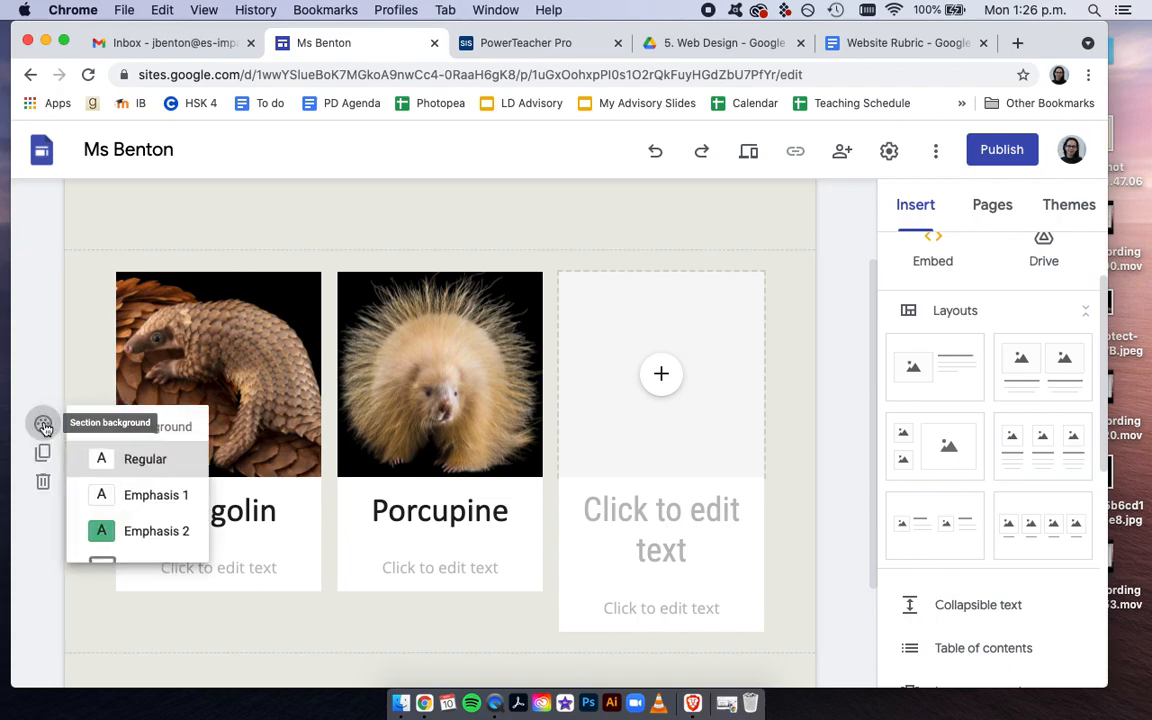
left_click(138, 530)
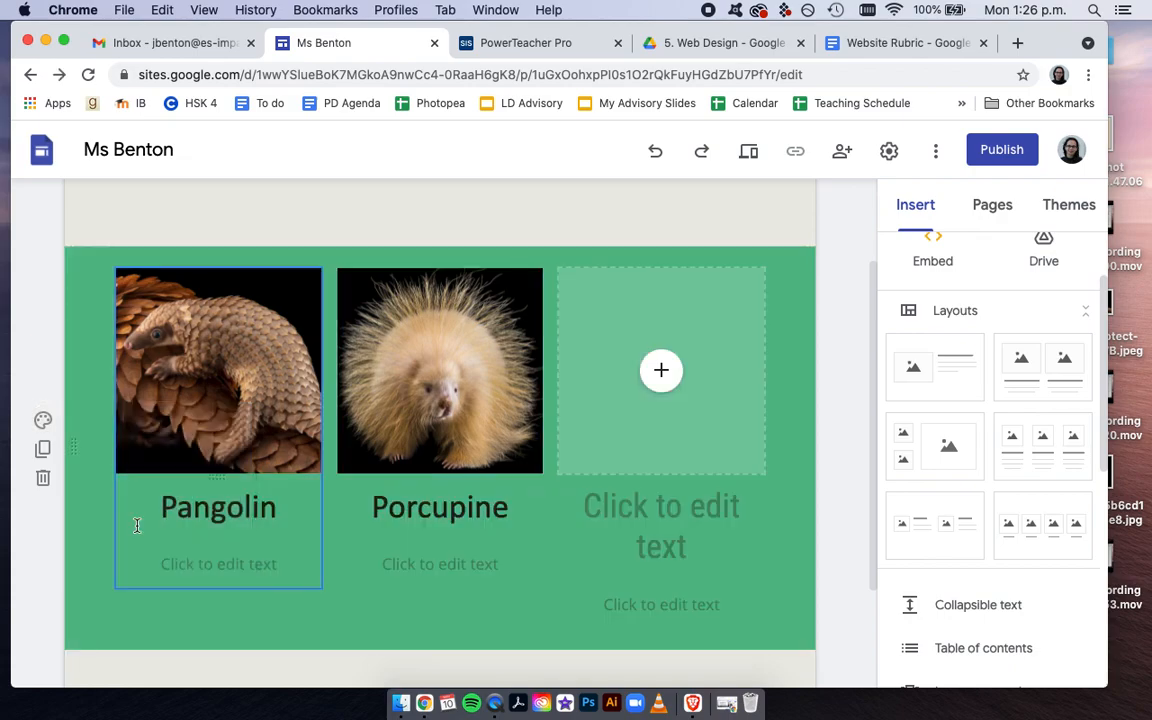
Duplicate the three-column image section, look through the insertable elements and delete the duplicate
left_click(44, 450)
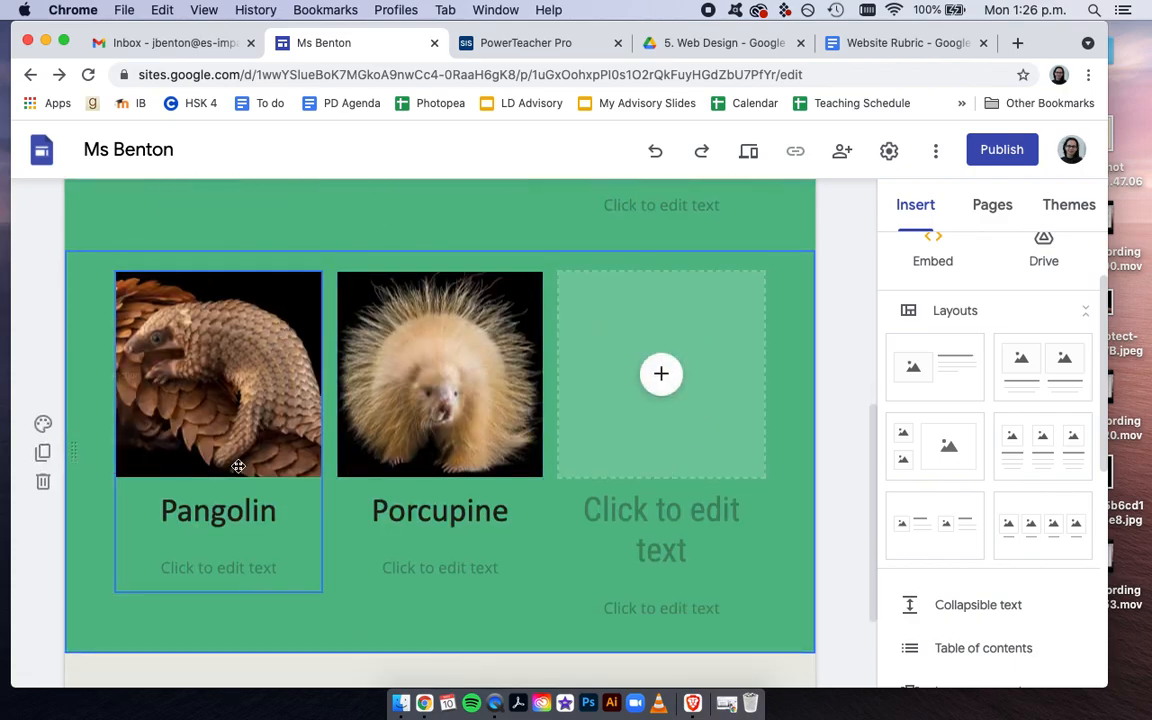
scroll(496, 442, "down", 5)
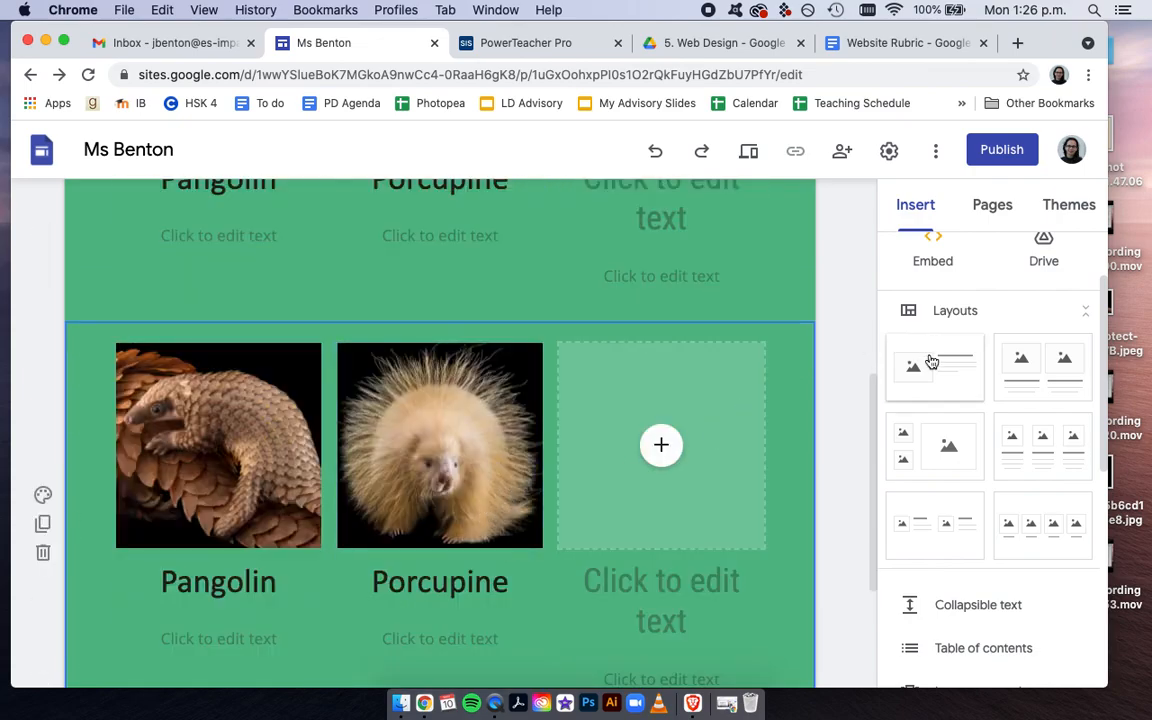
scroll(995, 607, "down", 4)
scroll(997, 606, "down", 5)
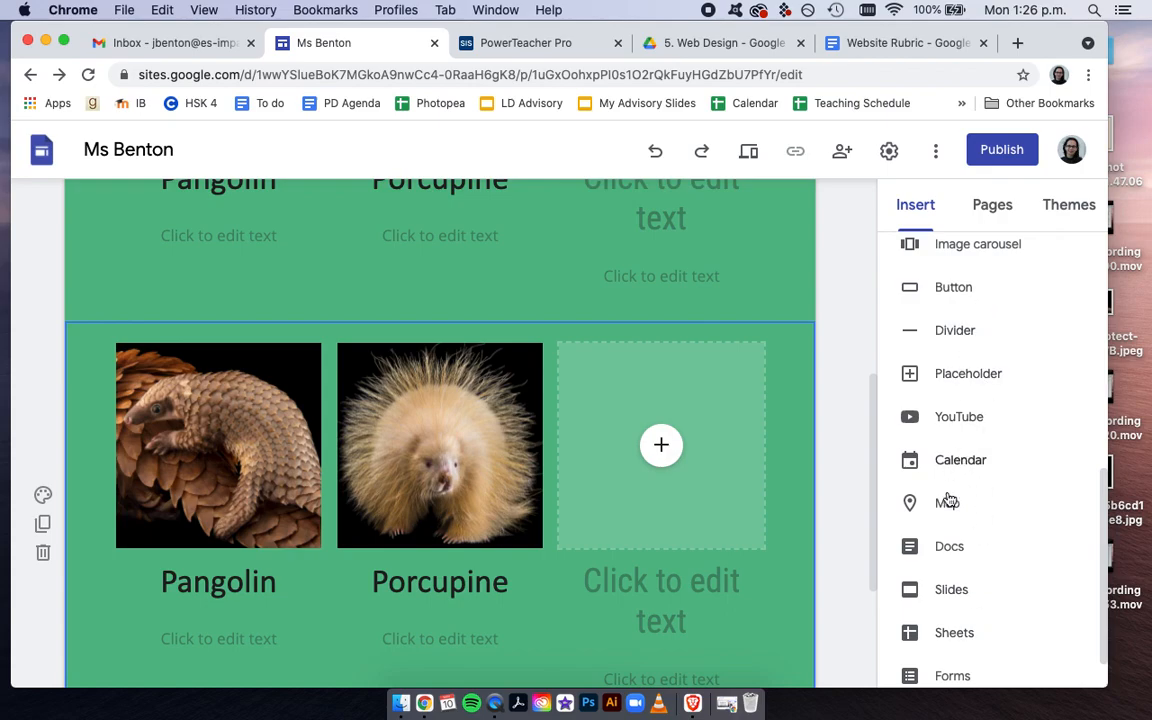
scroll(946, 632, "down", 1)
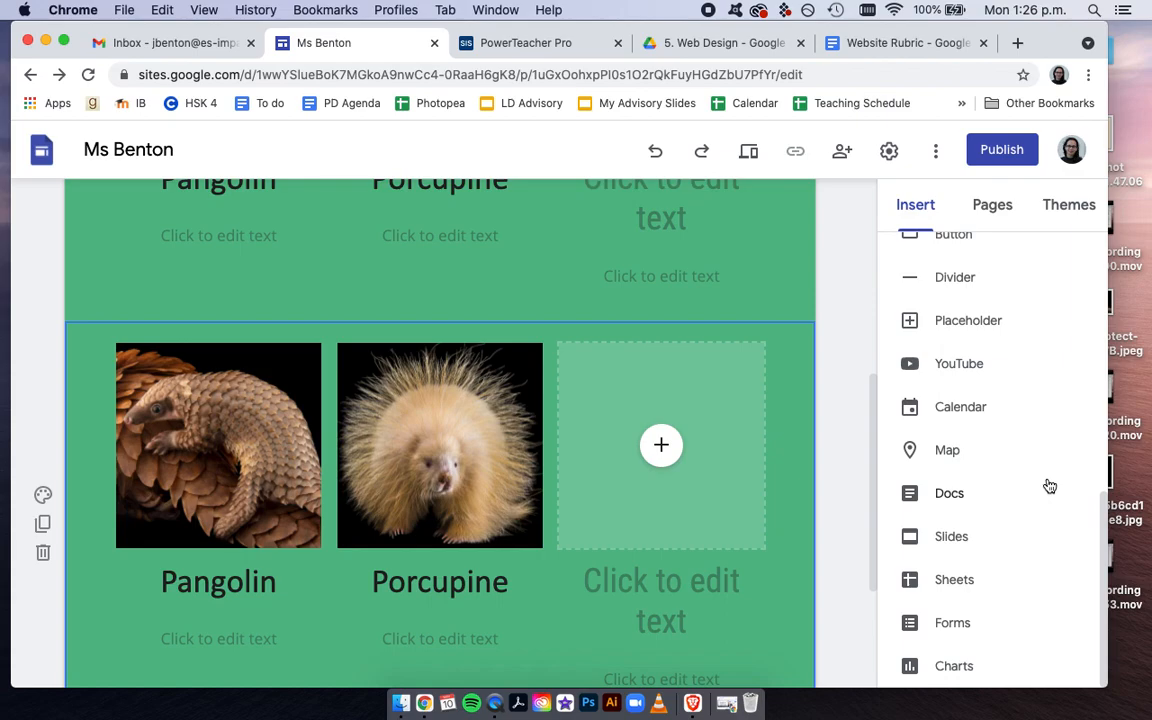
scroll(1049, 486, "up", 4)
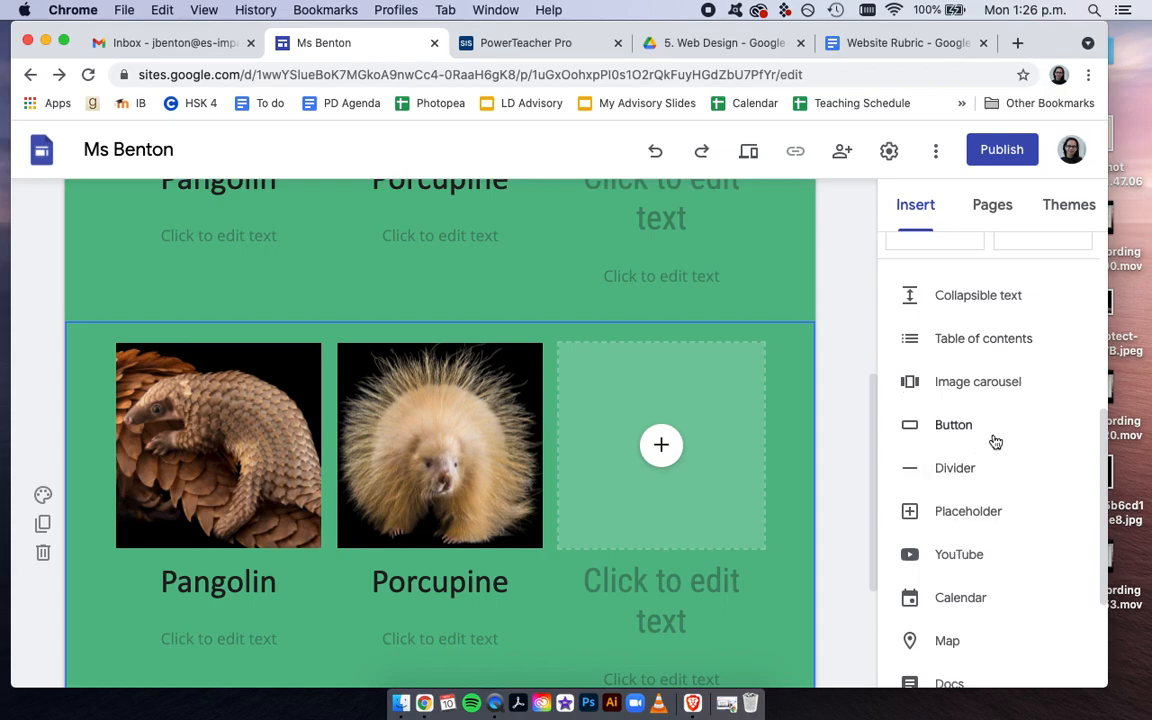
scroll(578, 404, "up", 1)
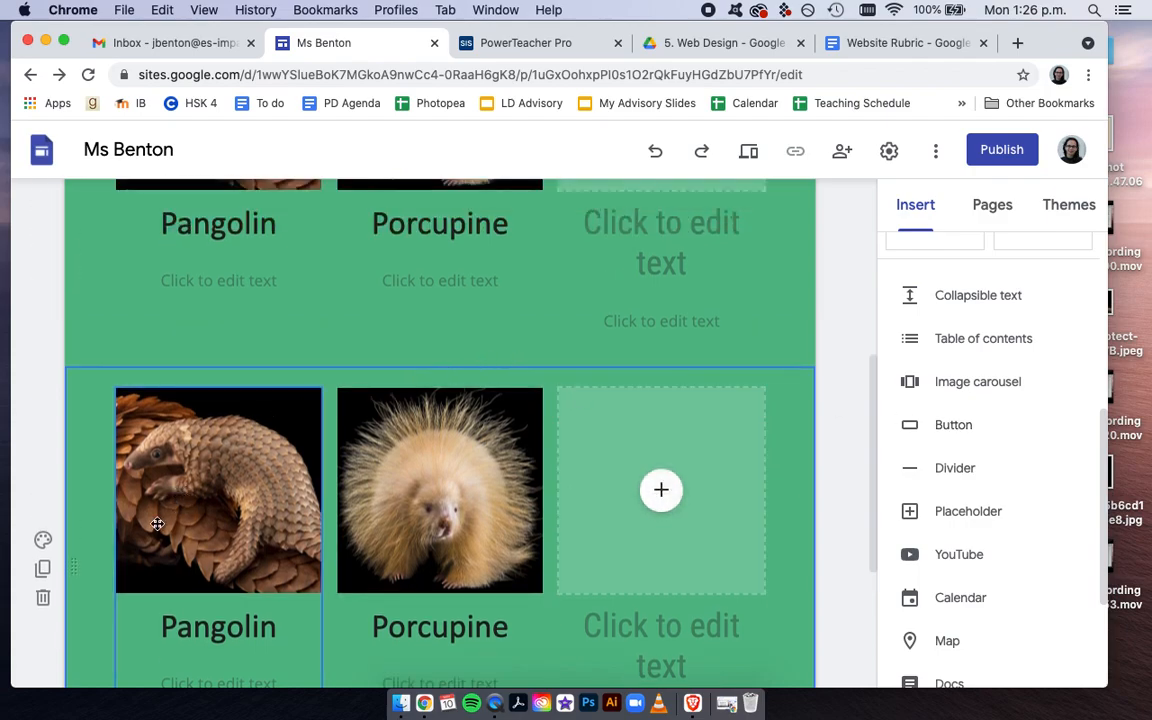
left_click(43, 600)
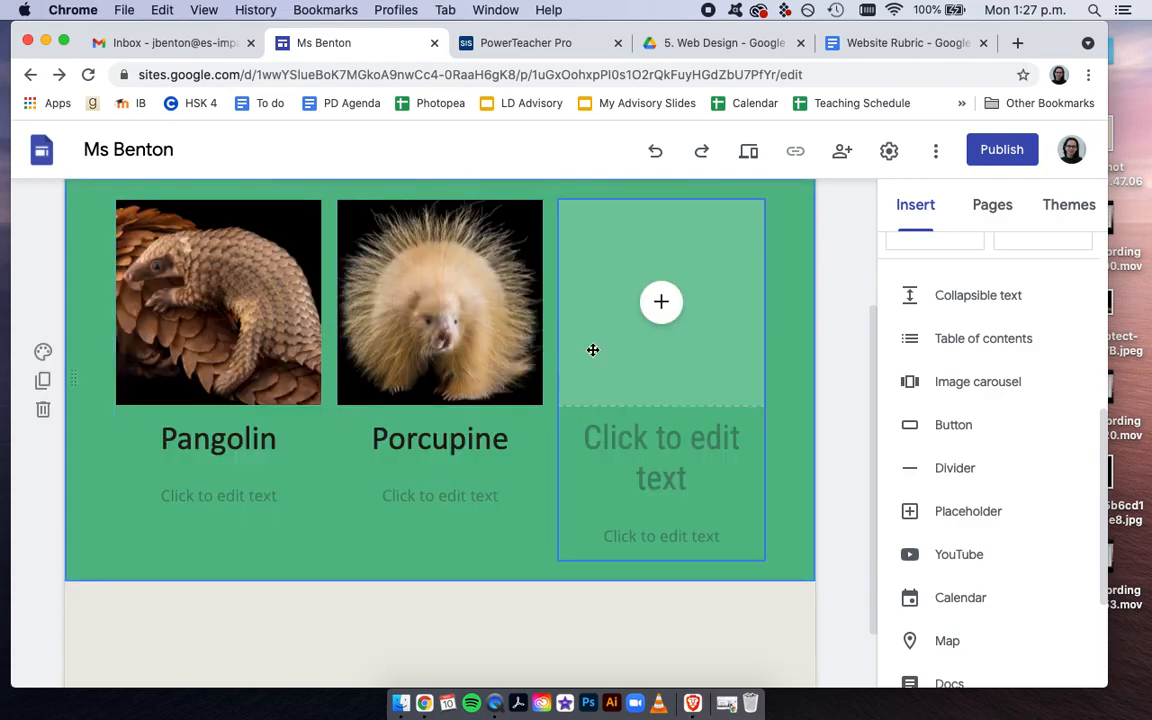
right_click(663, 340)
key("Escape")
Preview the Portfolio page at phone size, view the Home page at large-screen size and exit the preview
scroll(728, 342, "up", 3)
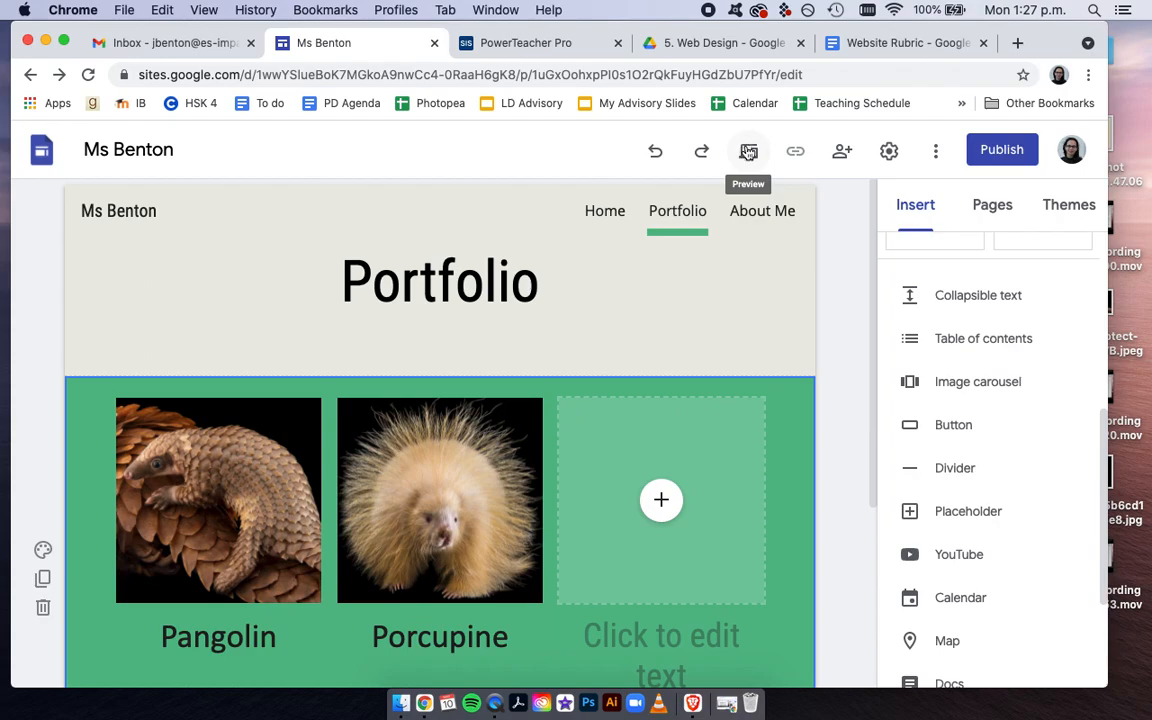
left_click(748, 150)
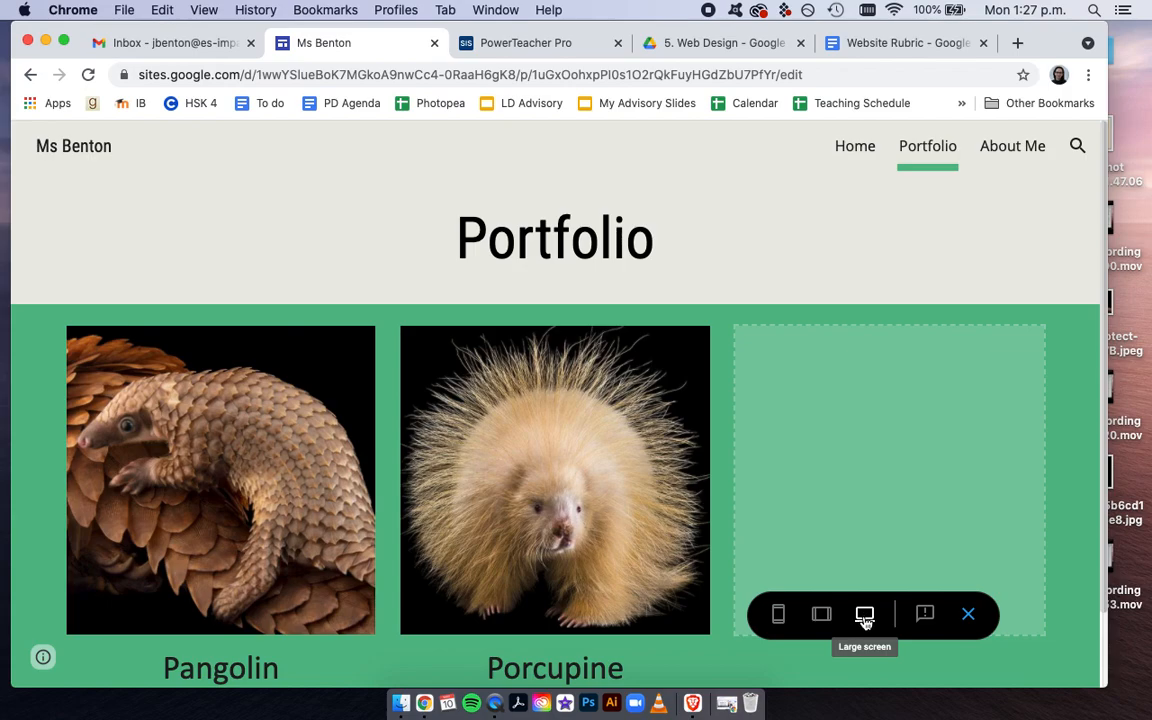
left_click(778, 617)
scroll(600, 450, "down", 3)
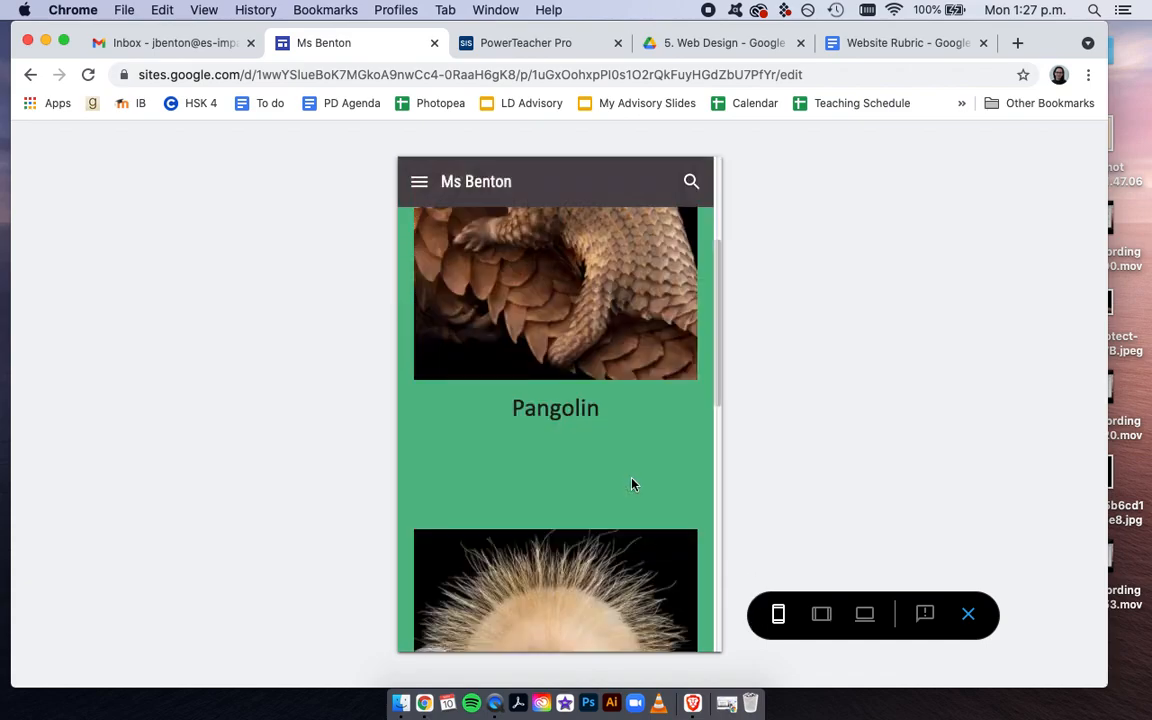
scroll(631, 484, "down", 3)
scroll(632, 483, "up", 8)
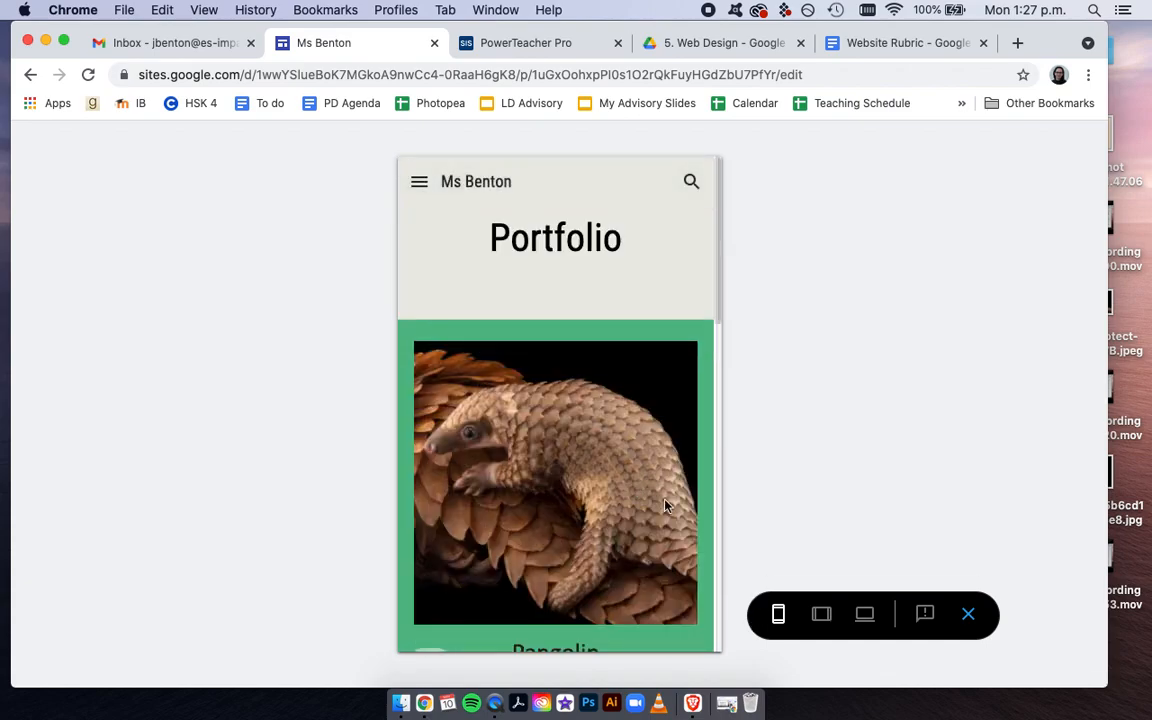
left_click(866, 616)
left_click(864, 147)
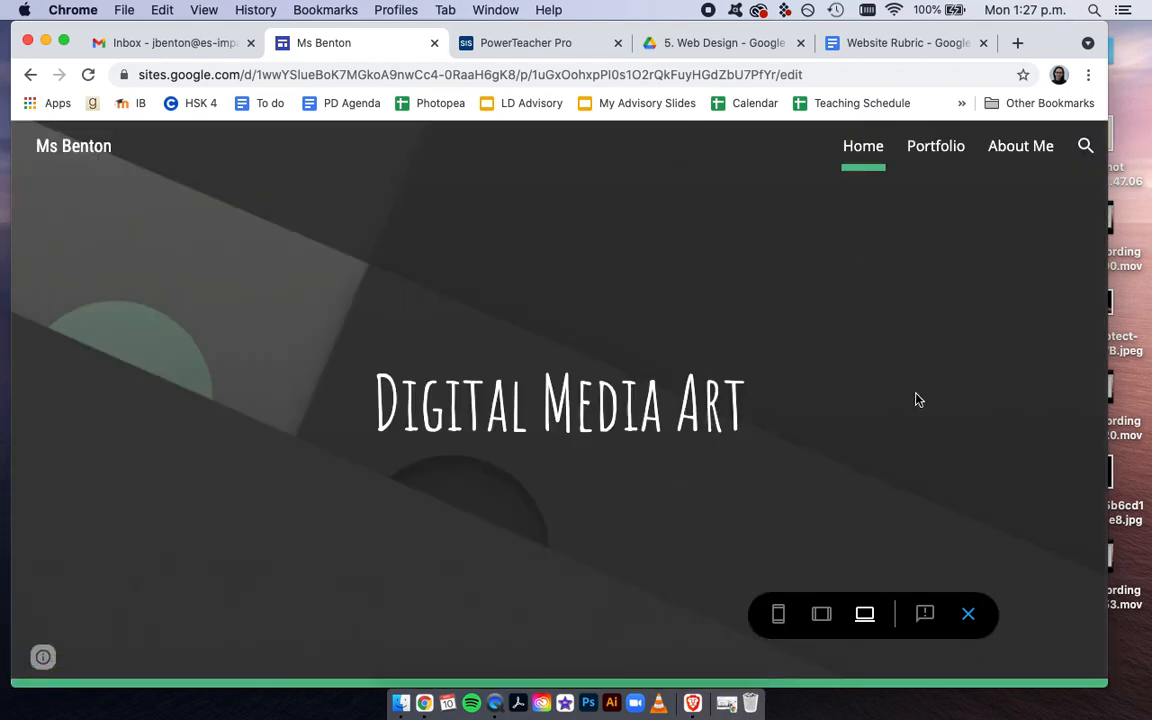
left_click(968, 614)
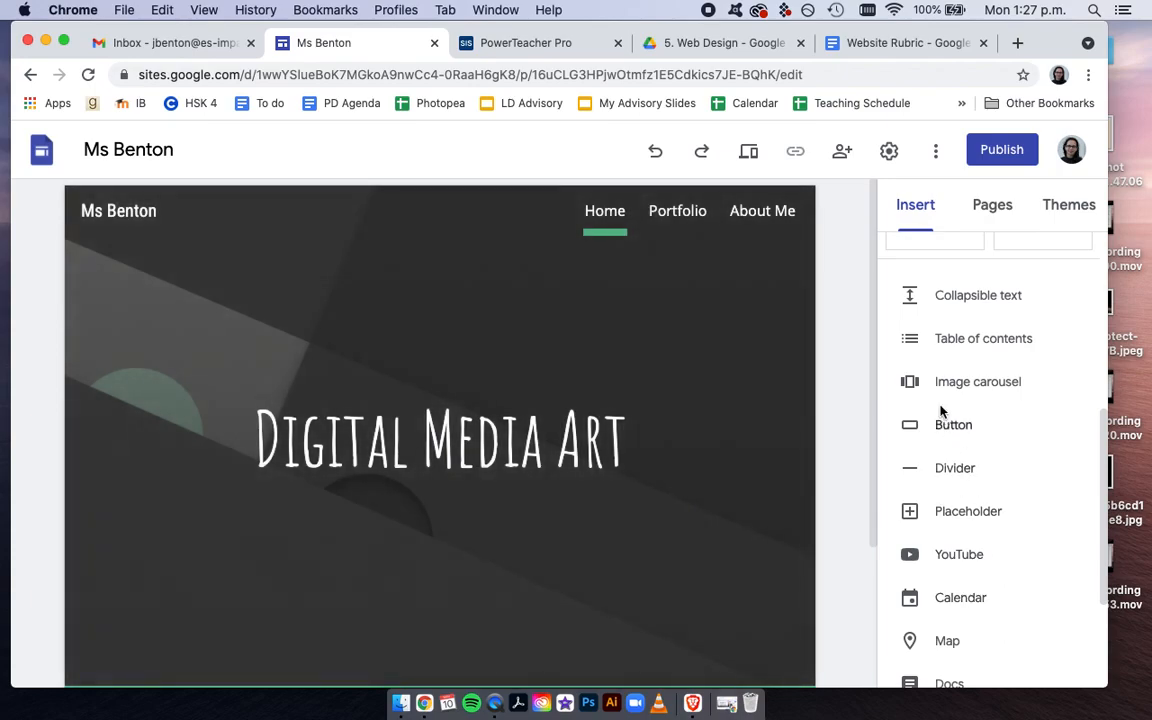
Open the site's publishing settings and review both parts of the proposed web address
mouse_move(768, 277)
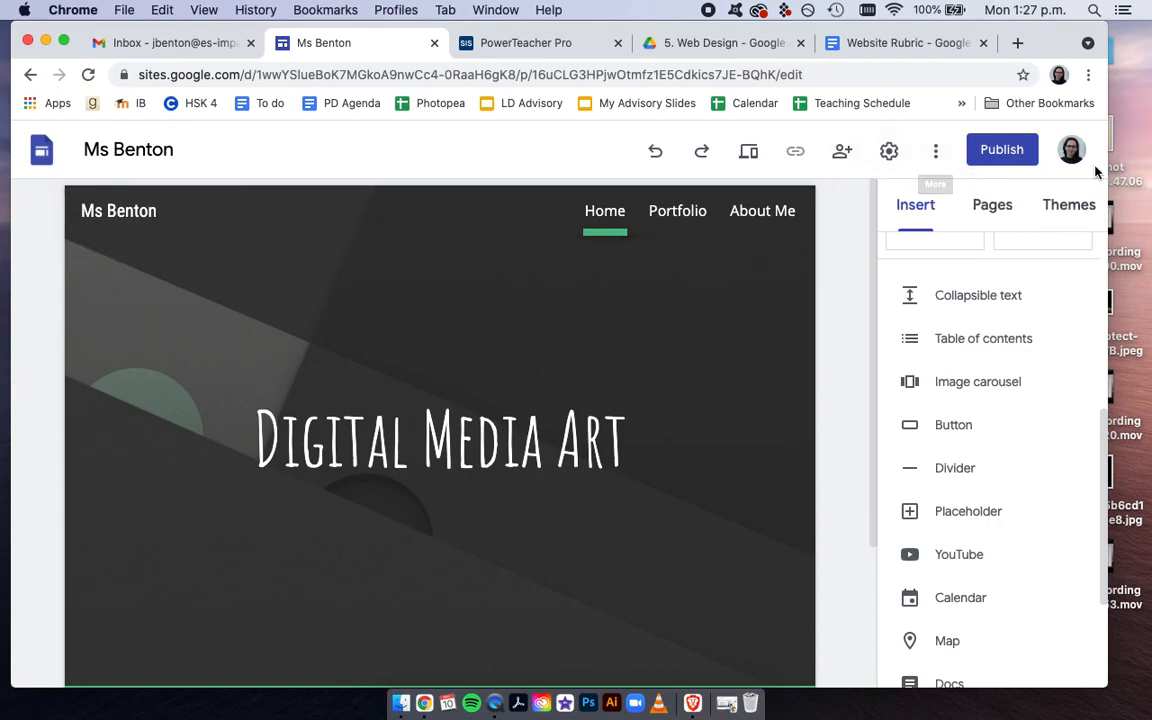
left_click(1003, 152)
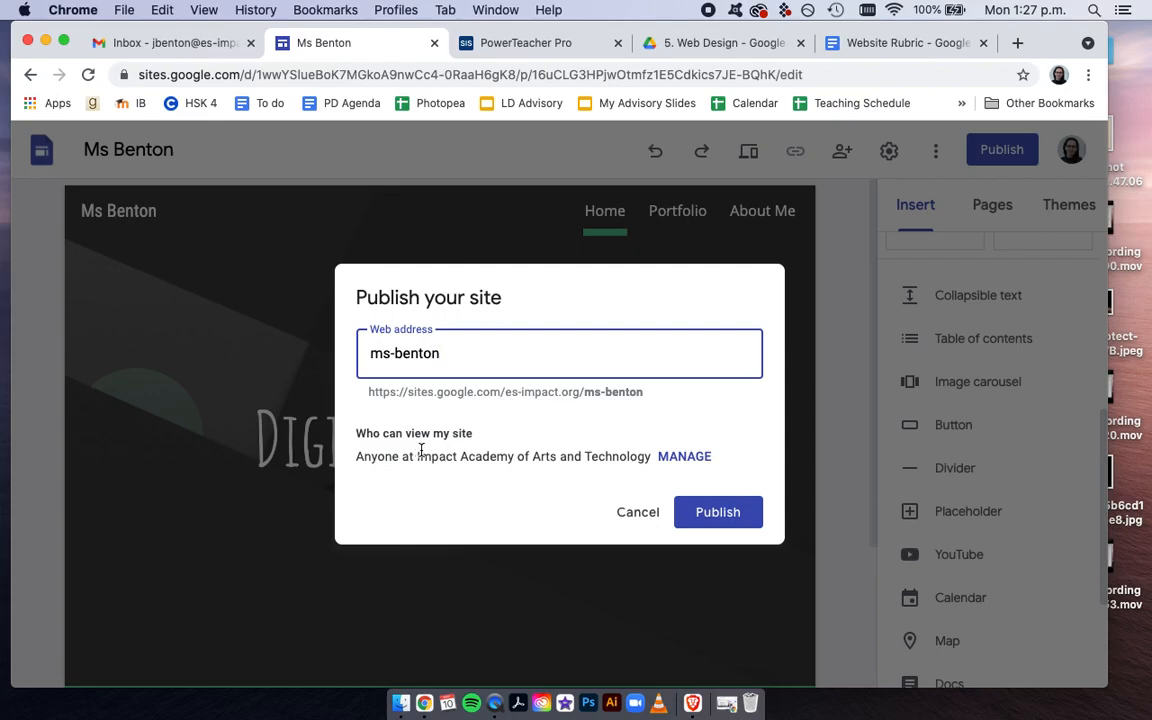
left_click(368, 391)
left_click_drag(368, 391, 579, 391)
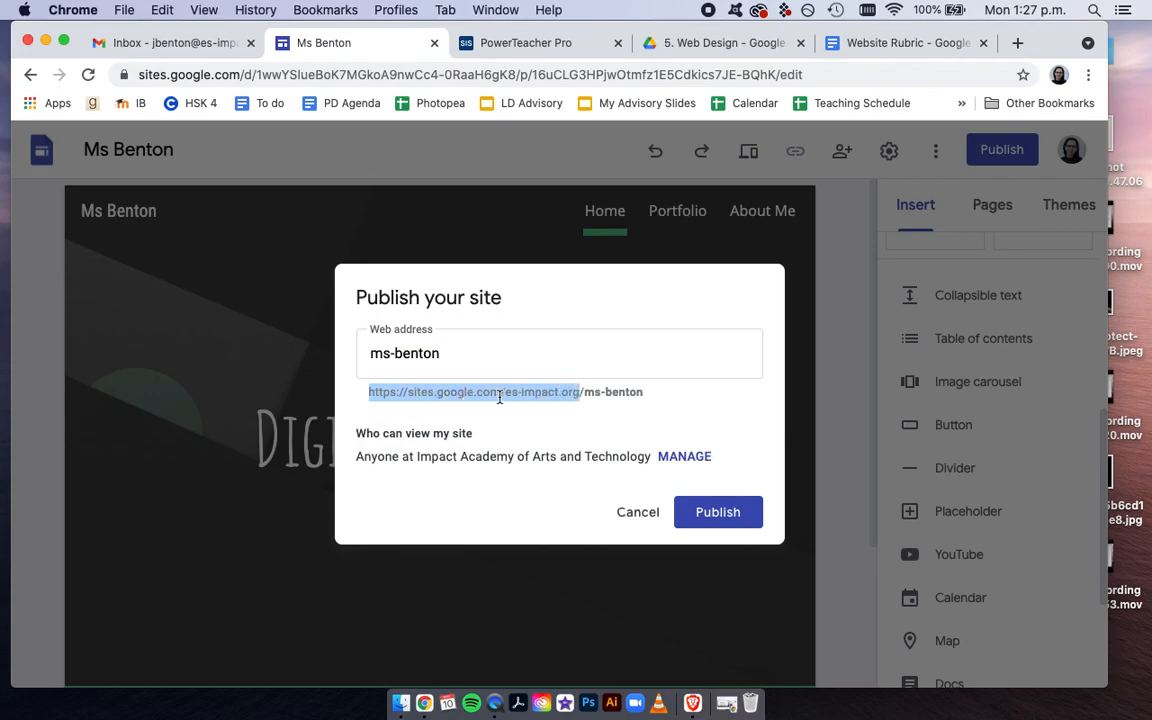
left_click(581, 391)
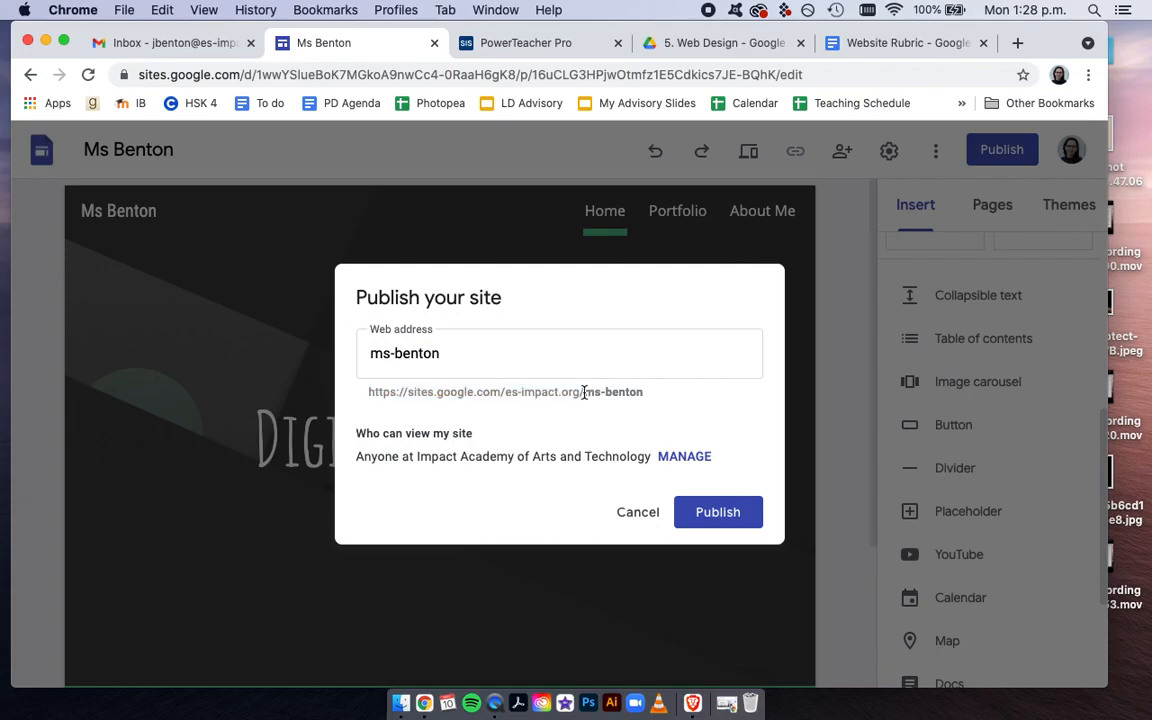
left_click_drag(644, 393, 586, 392)
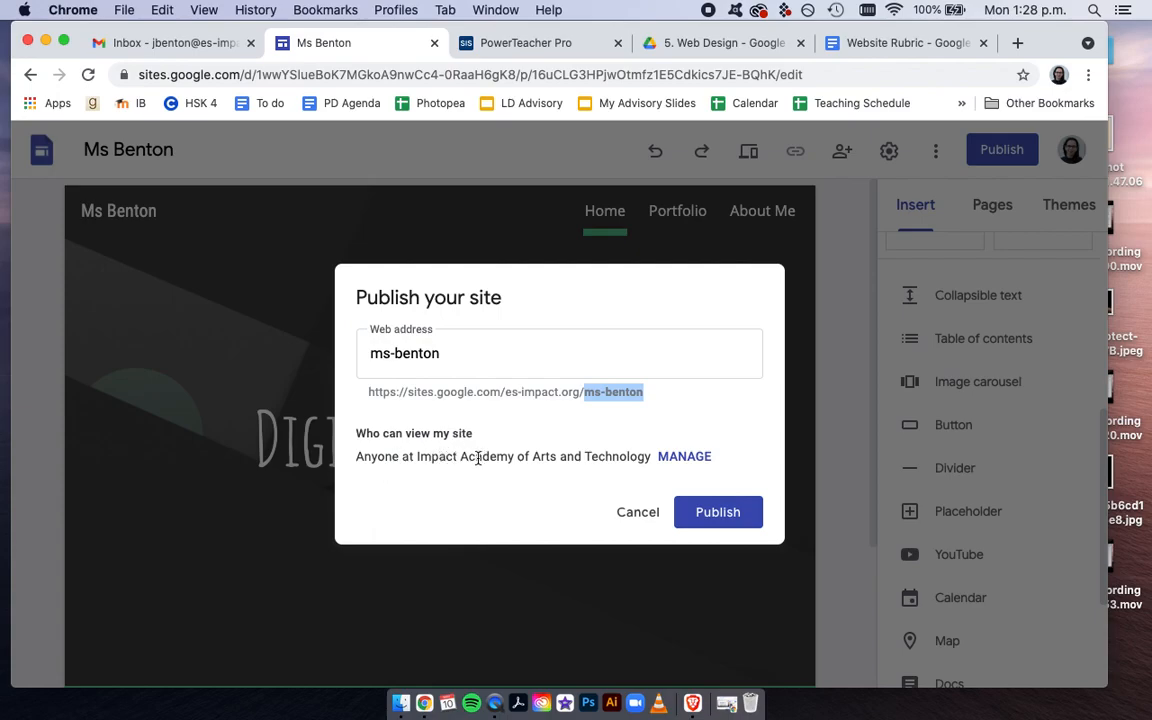
Switch the published site's link access to Public and back to Impact Academy of Arts and Technology
left_click(686, 457)
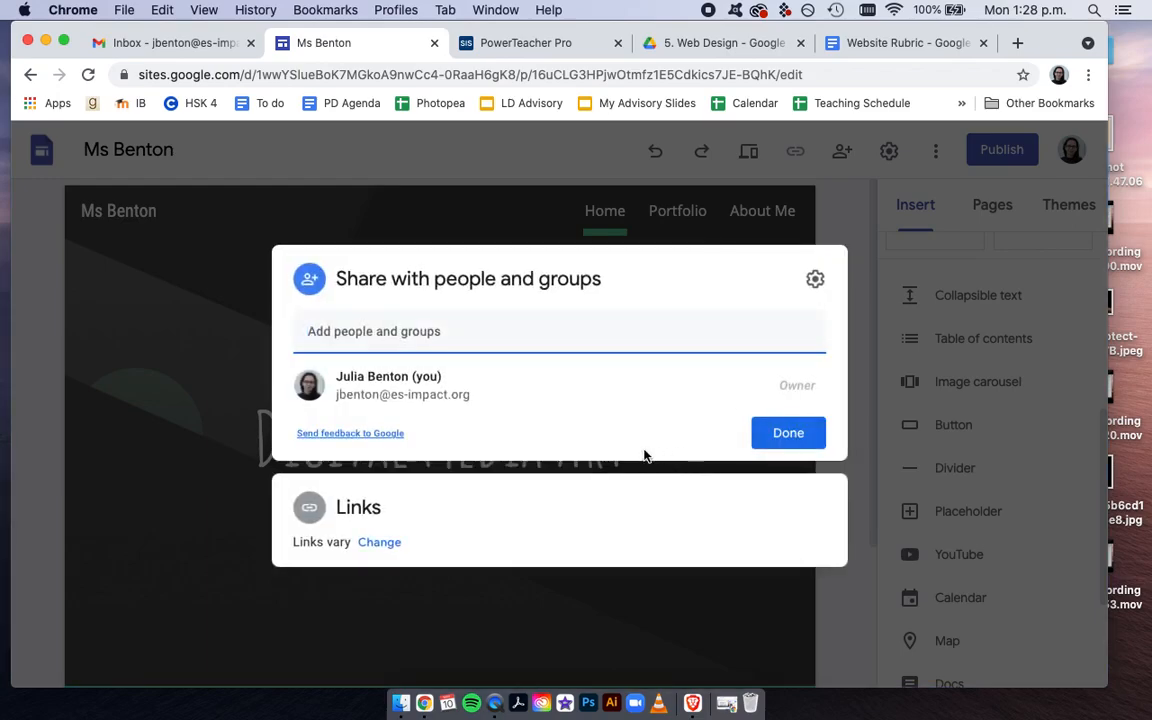
left_click(390, 545)
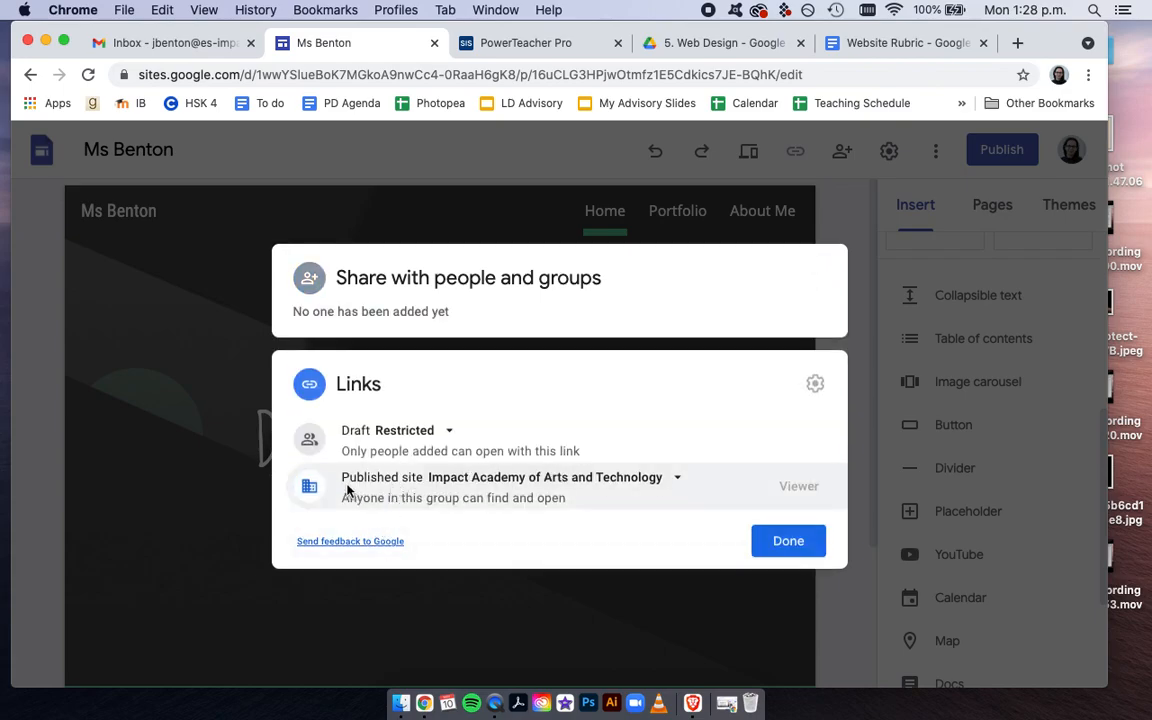
left_click(655, 479)
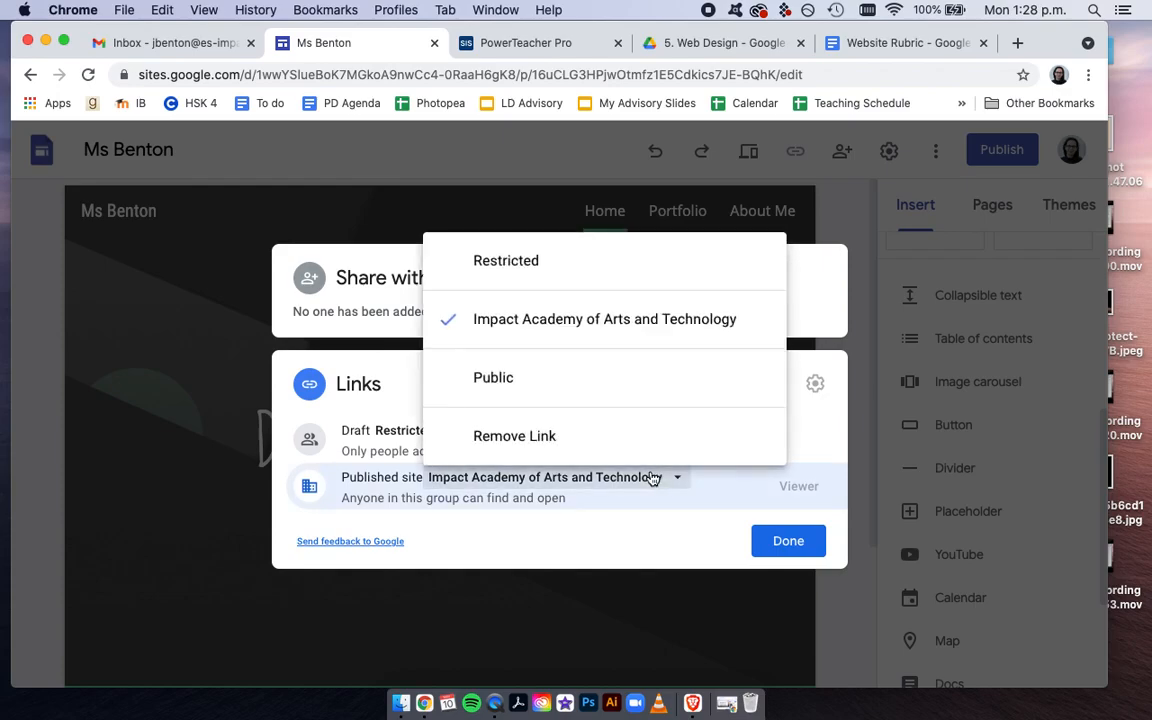
left_click(493, 383)
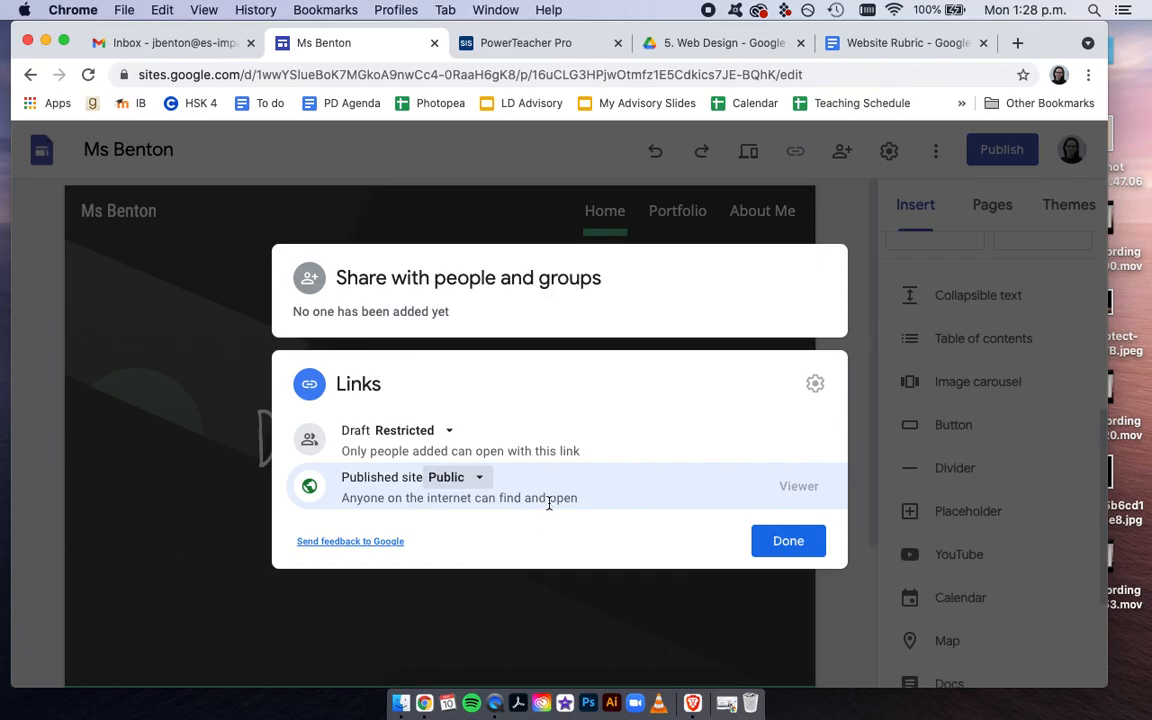
left_click(481, 478)
left_click(525, 320)
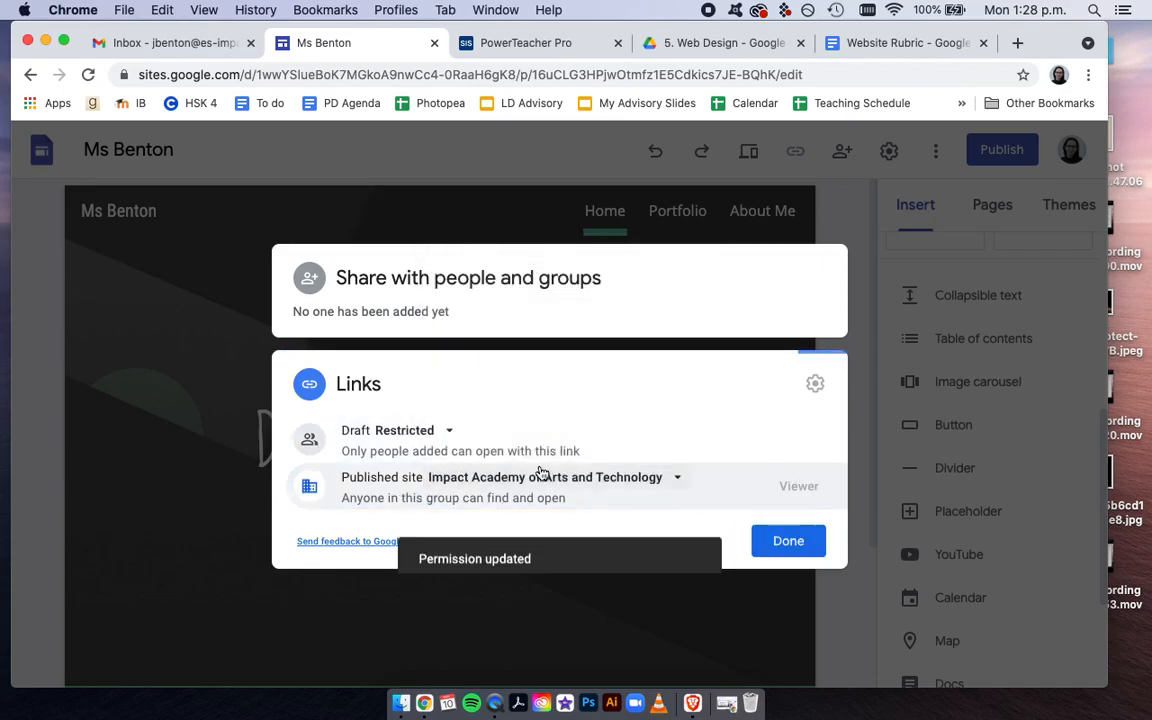
left_click(788, 541)
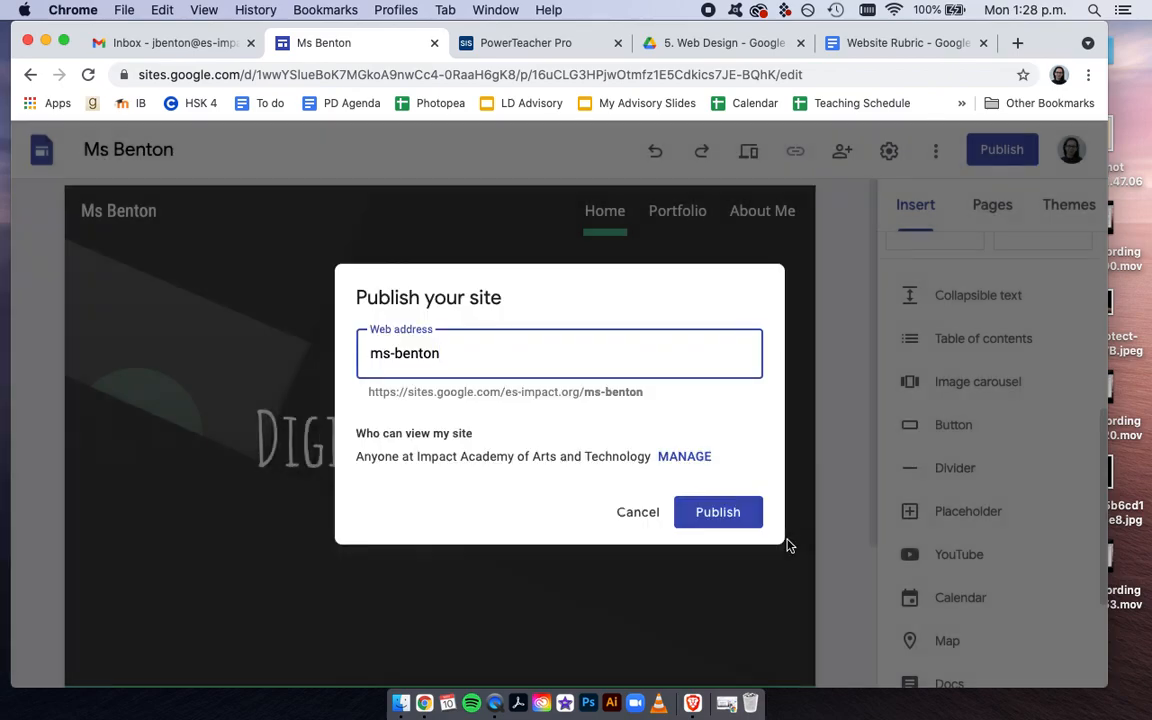
Publish the site and copy its published link
left_click(717, 512)
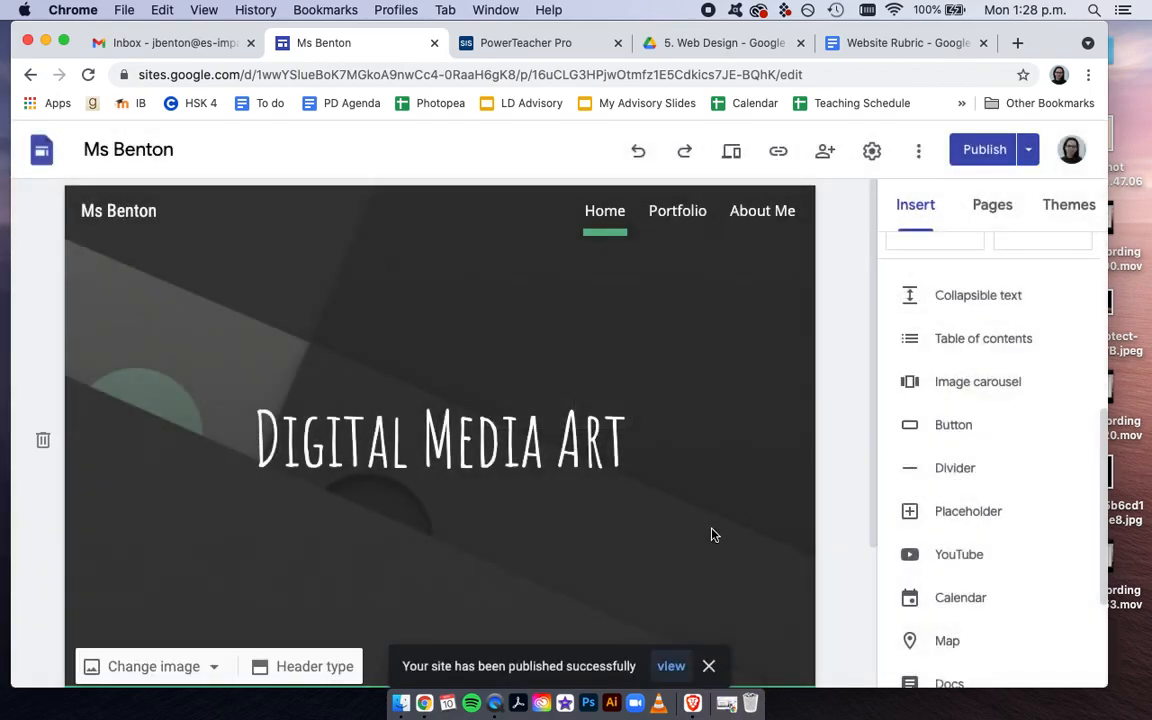
left_click(778, 152)
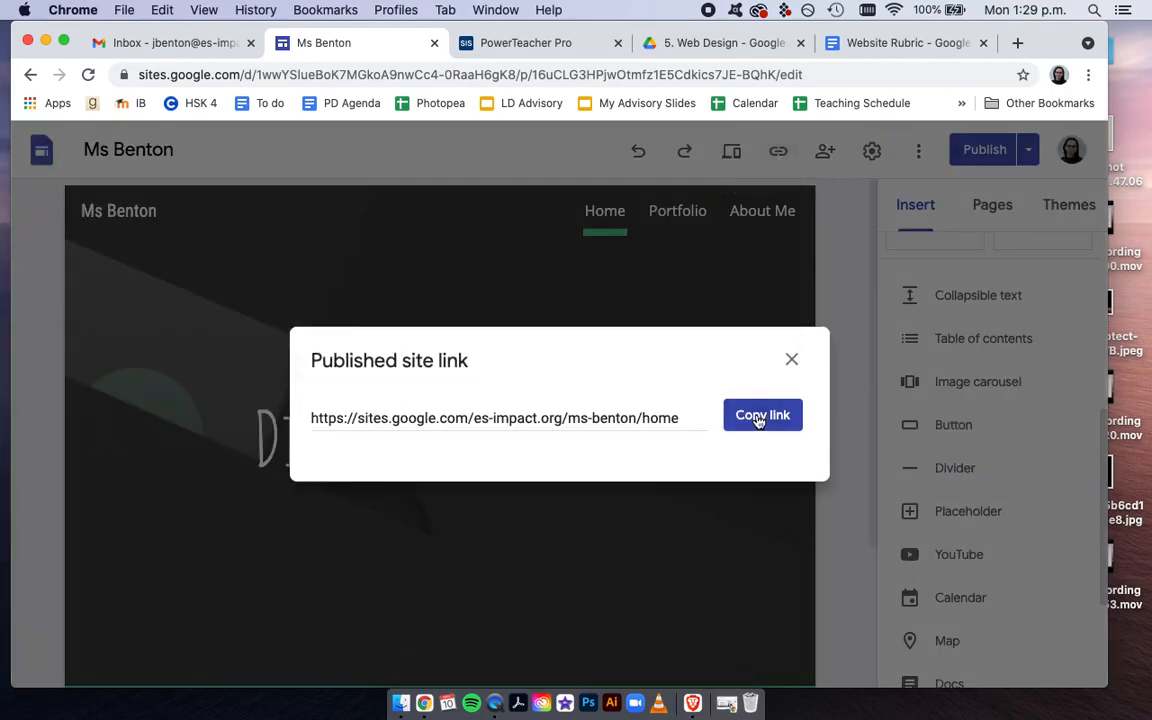
left_click(758, 415)
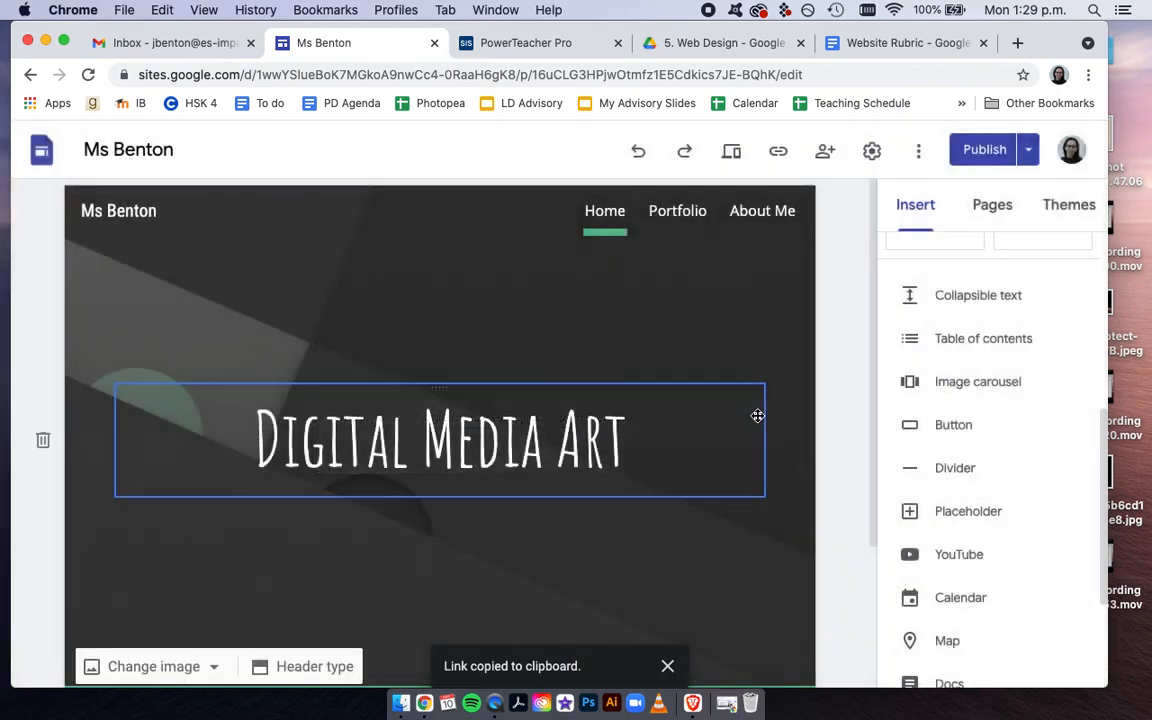
Open the published site in a new browser tab using the copied link
left_click(1017, 43)
key("super+v")
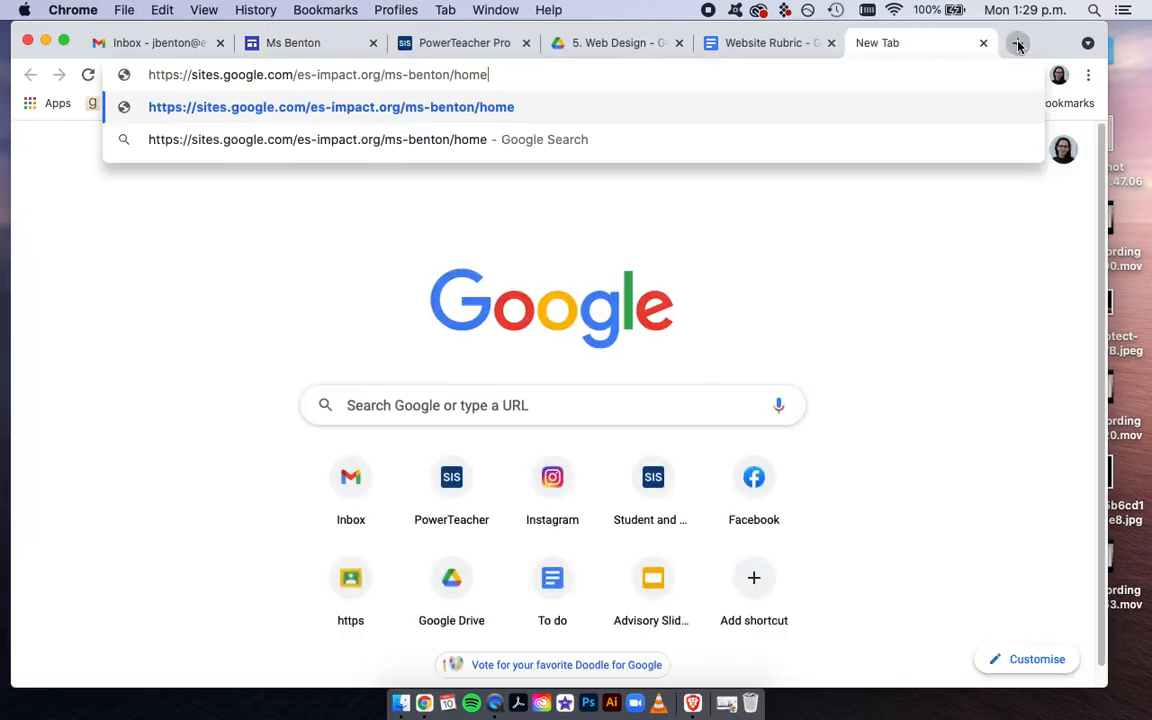
key("Return")
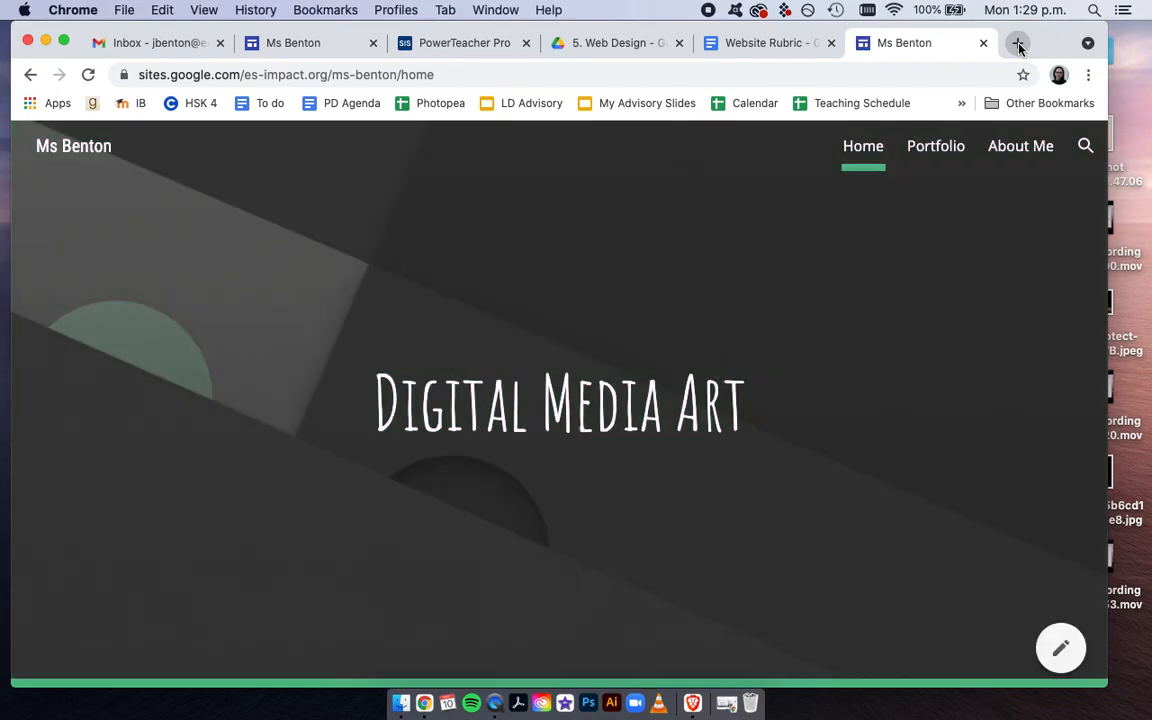